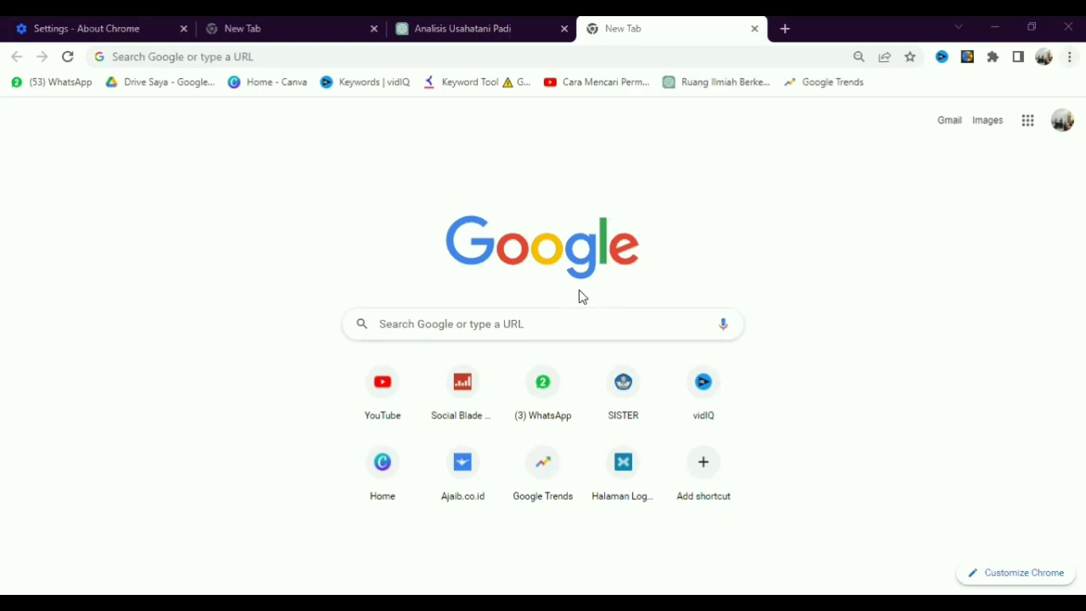
Open the browser's settings and go to the page of installed extensions
{"action": "key", "text": "Up"}
{"action": "key", "text": "Up"}
{"action": "key", "text": "Up"}
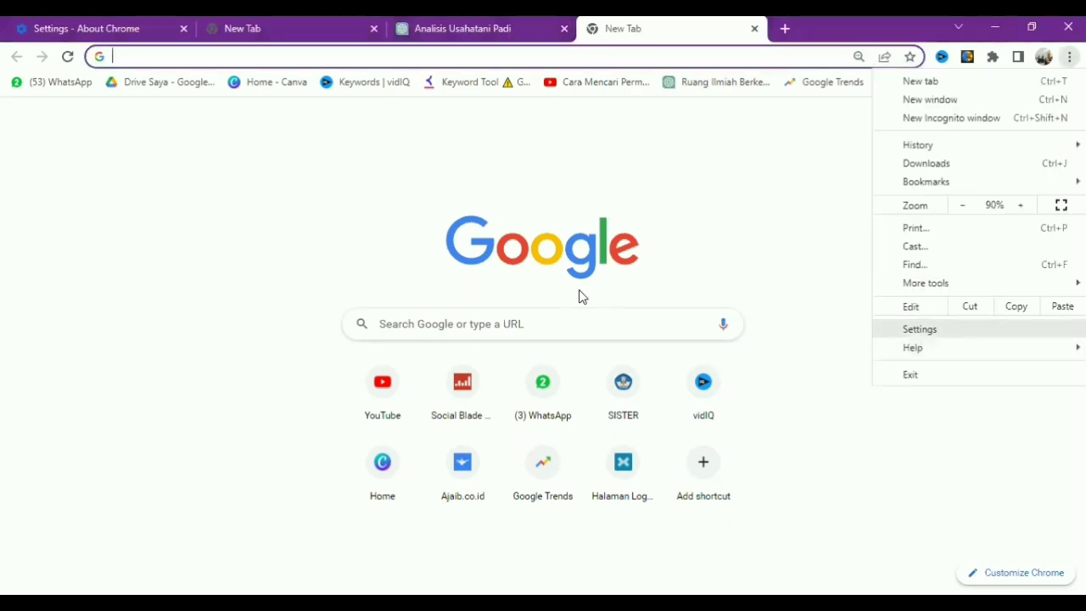
{"action": "key", "text": "Return"}
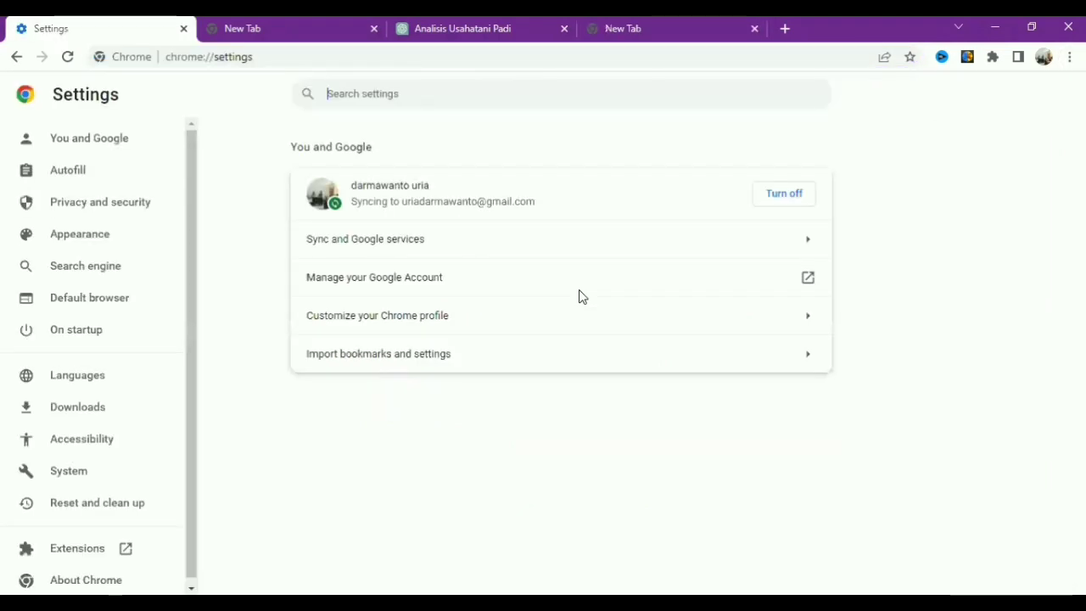
{"action": "left_click", "coordinate": [72, 550]}
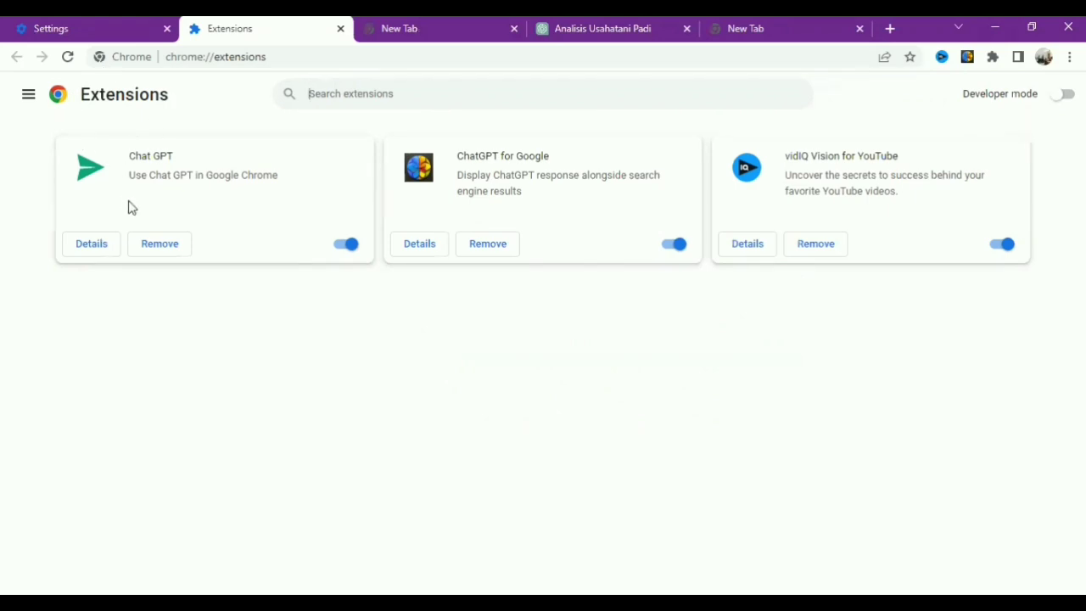
Open the Chrome Web Store from the Extensions page and search it for "chatgpt"
{"action": "left_click", "coordinate": [26, 97]}
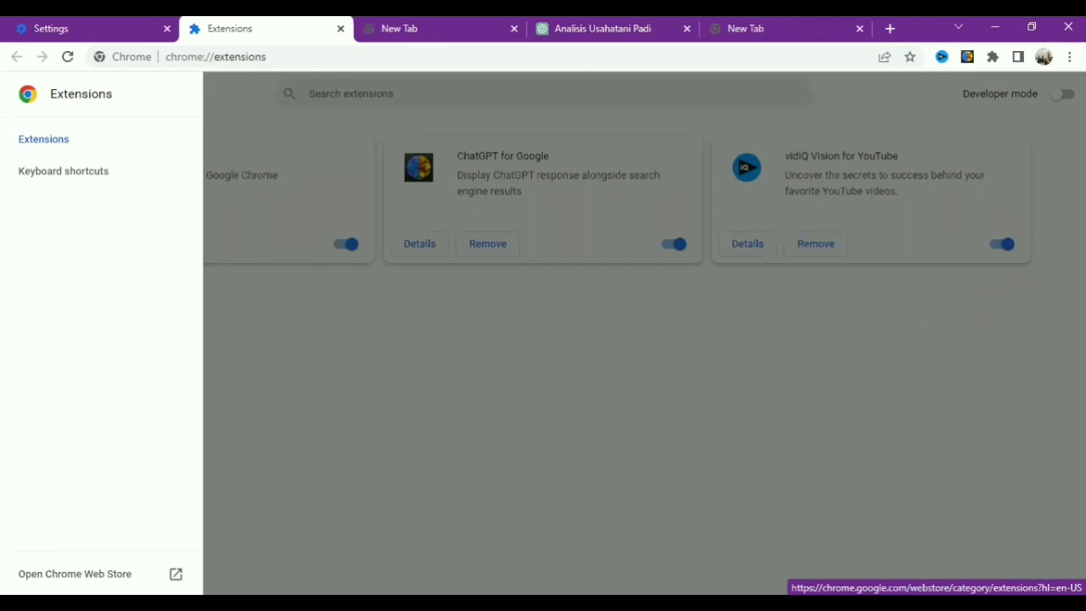
{"action": "left_click", "coordinate": [114, 574]}
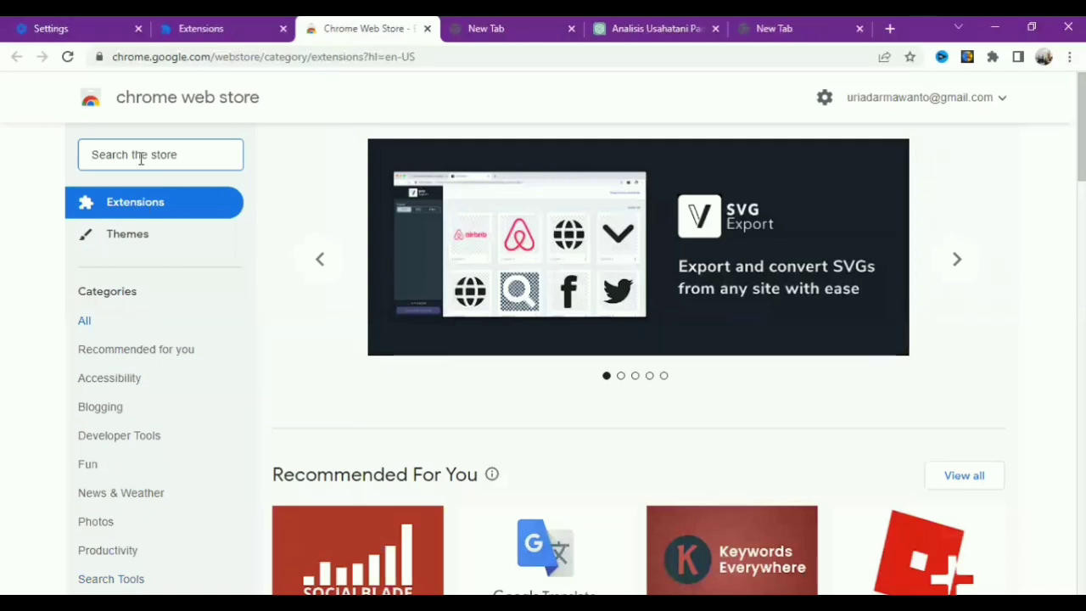
{"action": "left_click", "coordinate": [161, 156]}
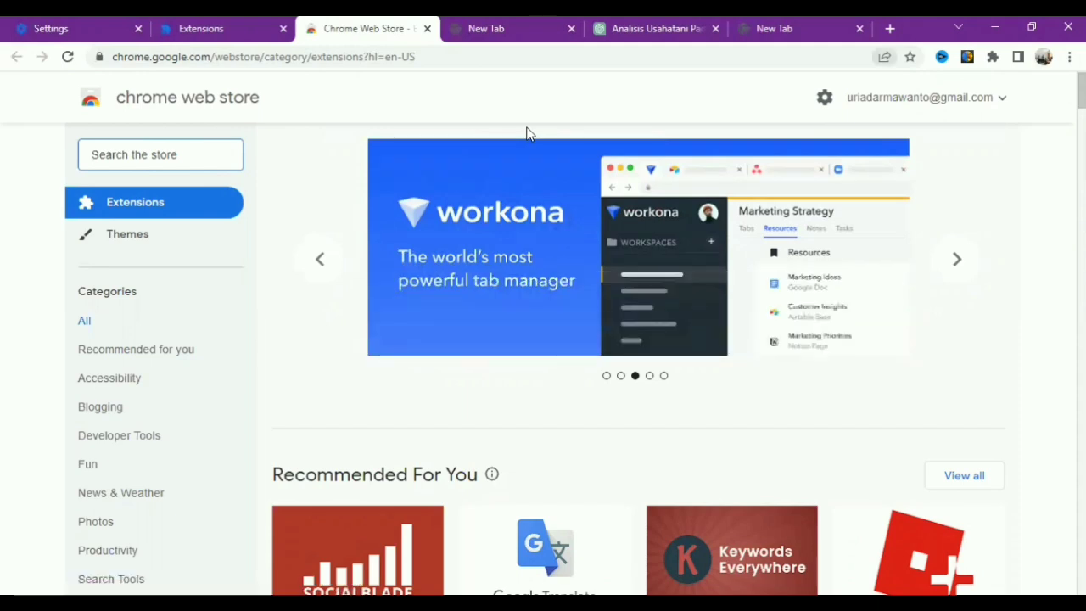
{"action": "left_click", "coordinate": [144, 151]}
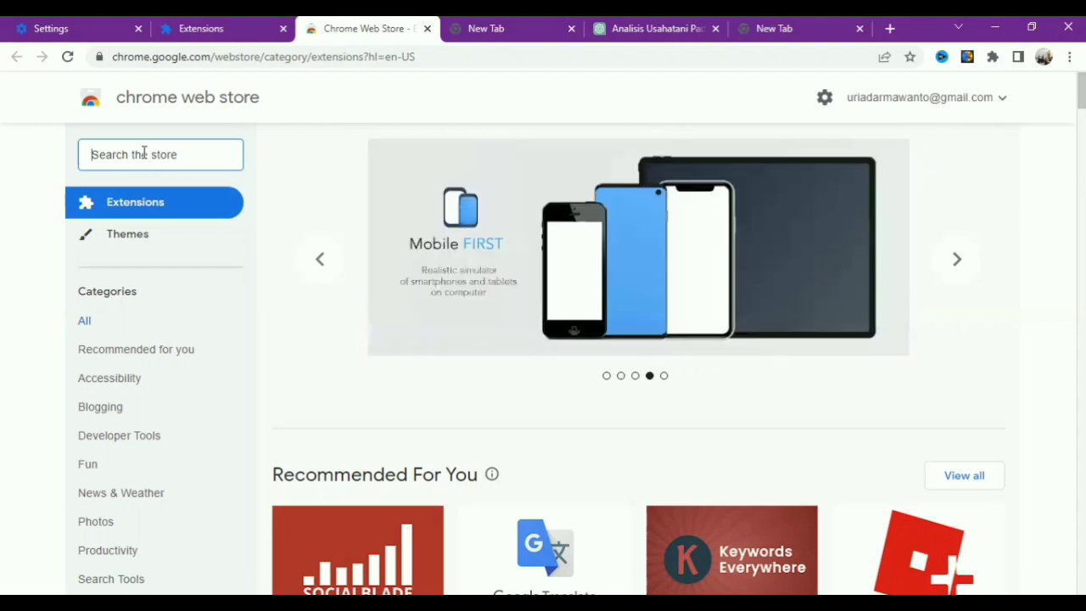
{"action": "type", "text": "ch"}
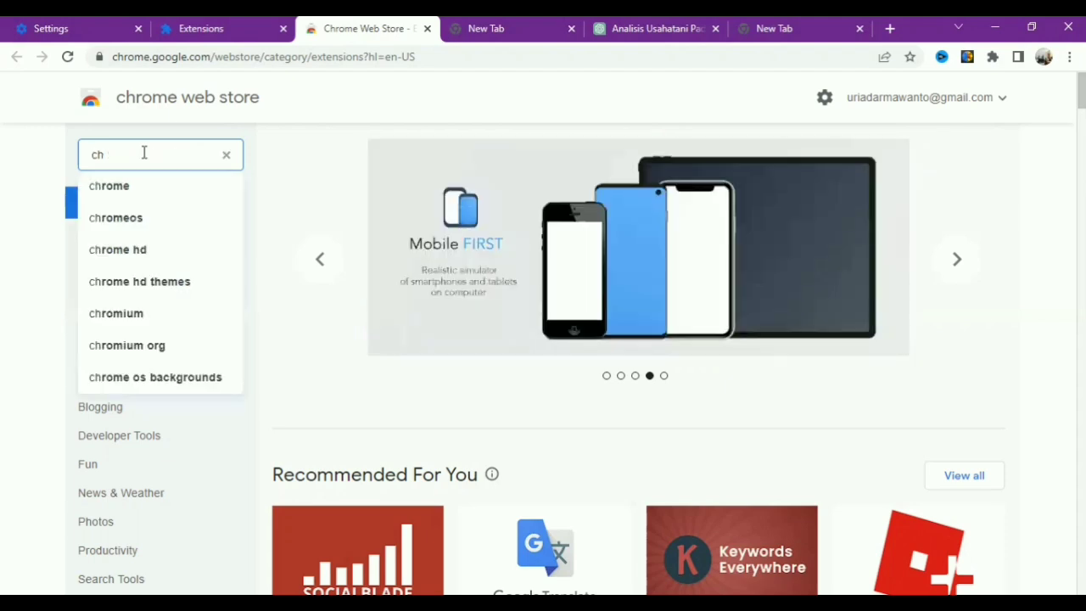
{"action": "type", "text": "atg"}
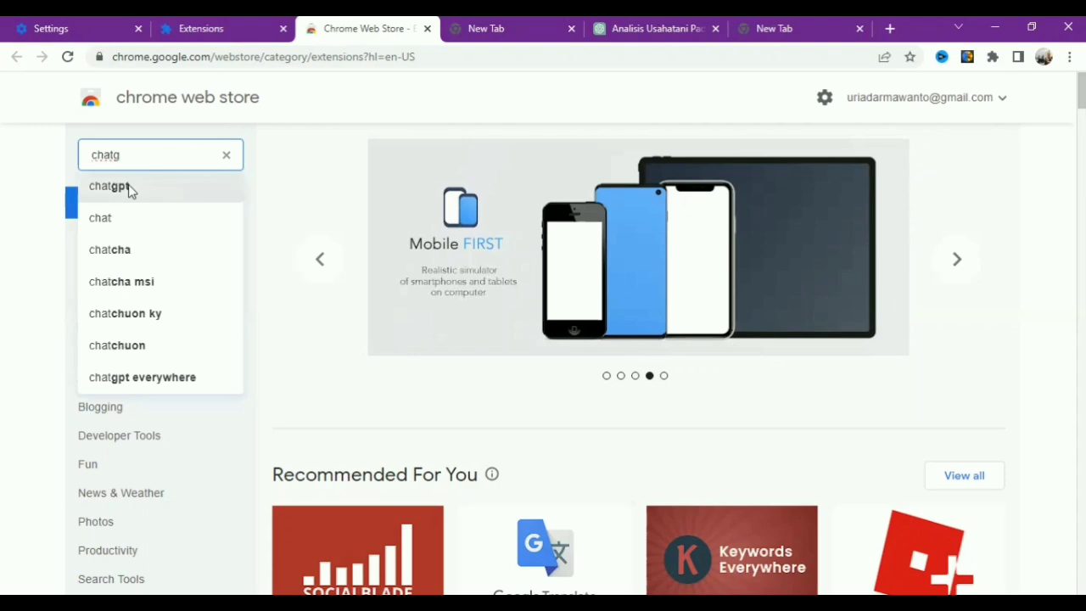
{"action": "left_click", "coordinate": [110, 186]}
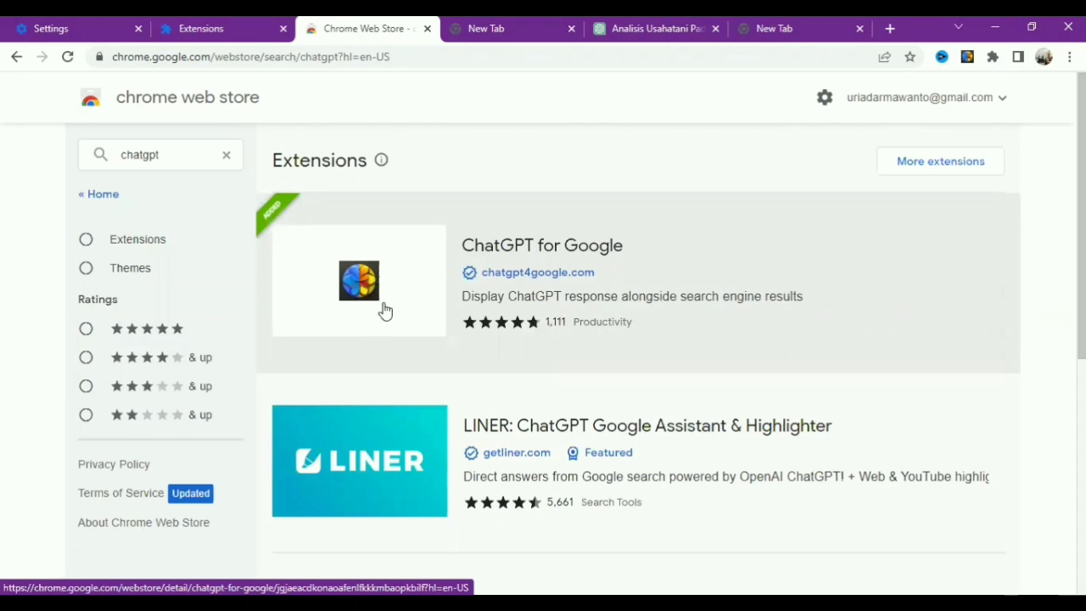
Filter the "chatgpt" store results to show only extensions
{"action": "left_click", "coordinate": [465, 340]}
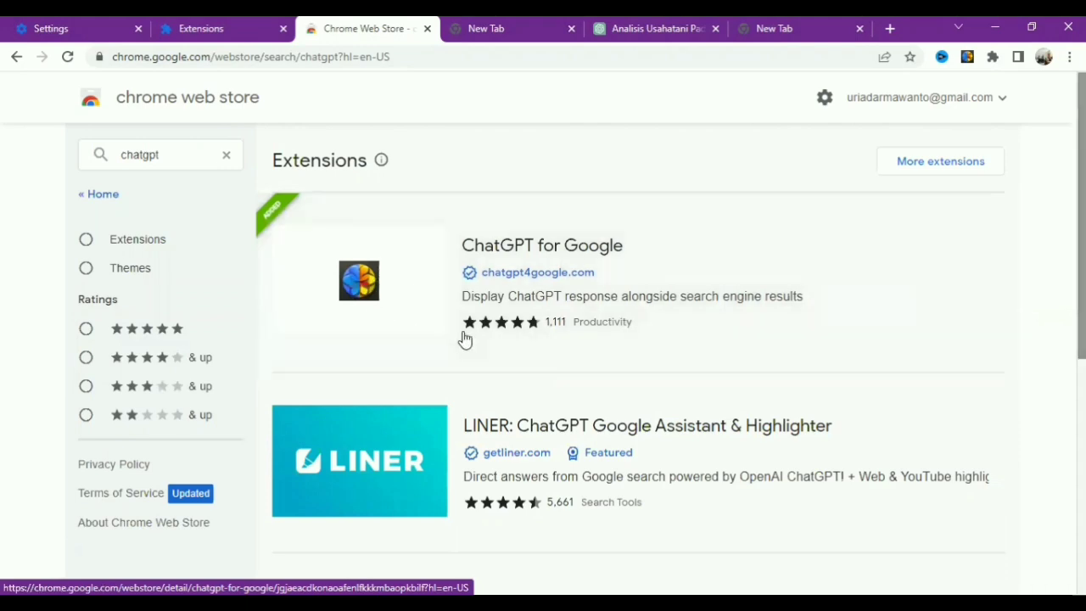
{"action": "scroll", "coordinate": [465, 339], "scroll_direction": "down", "scroll_amount": 5}
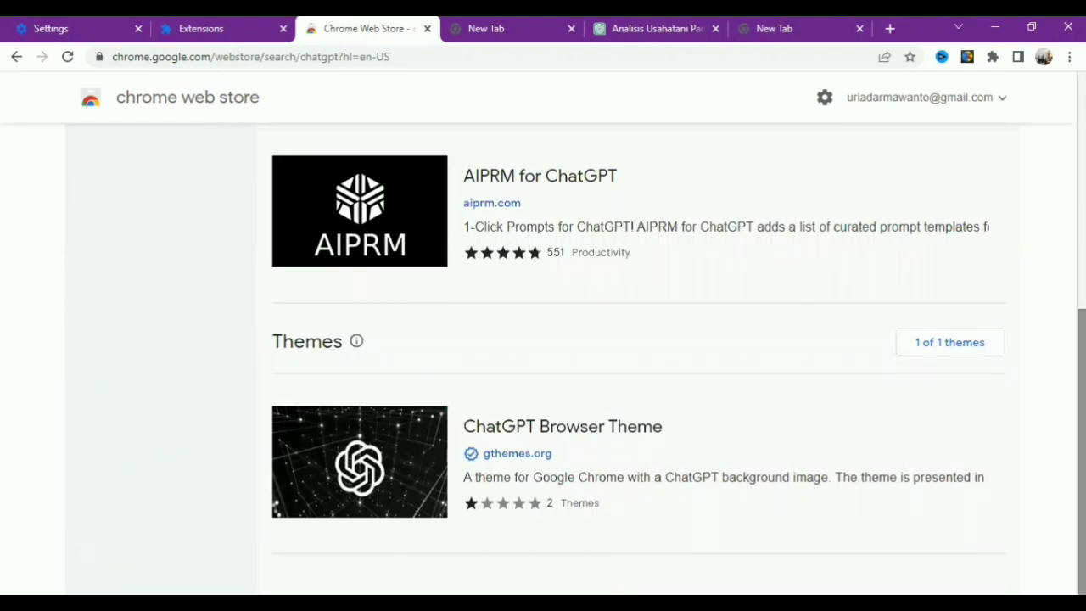
{"action": "scroll", "coordinate": [543, 356], "scroll_direction": "up", "scroll_amount": 1}
{"action": "scroll", "coordinate": [127, 240], "scroll_direction": "up", "scroll_amount": 4}
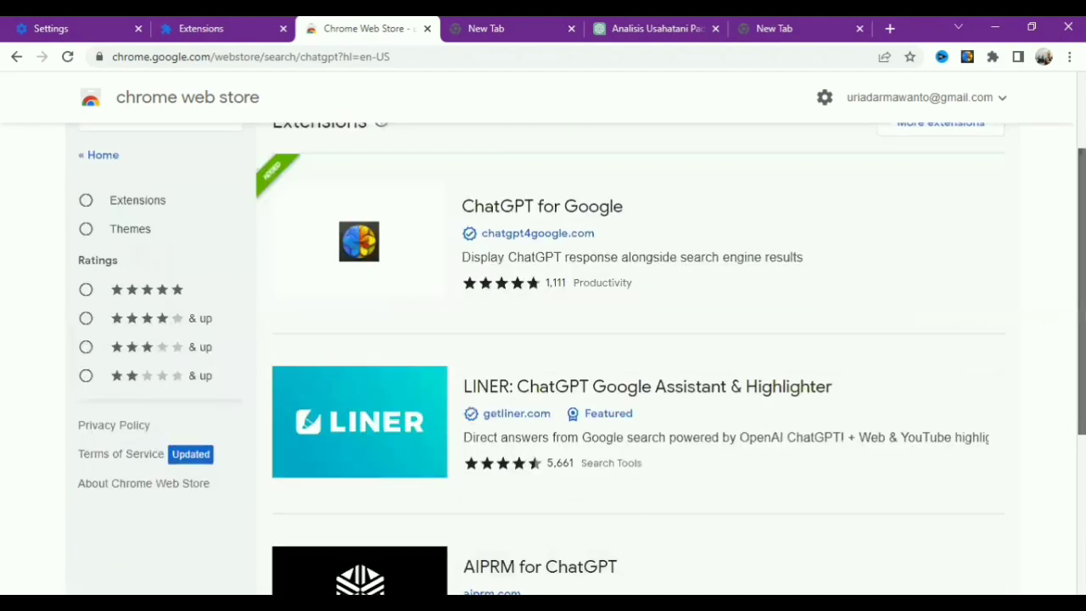
{"action": "left_click", "coordinate": [86, 240]}
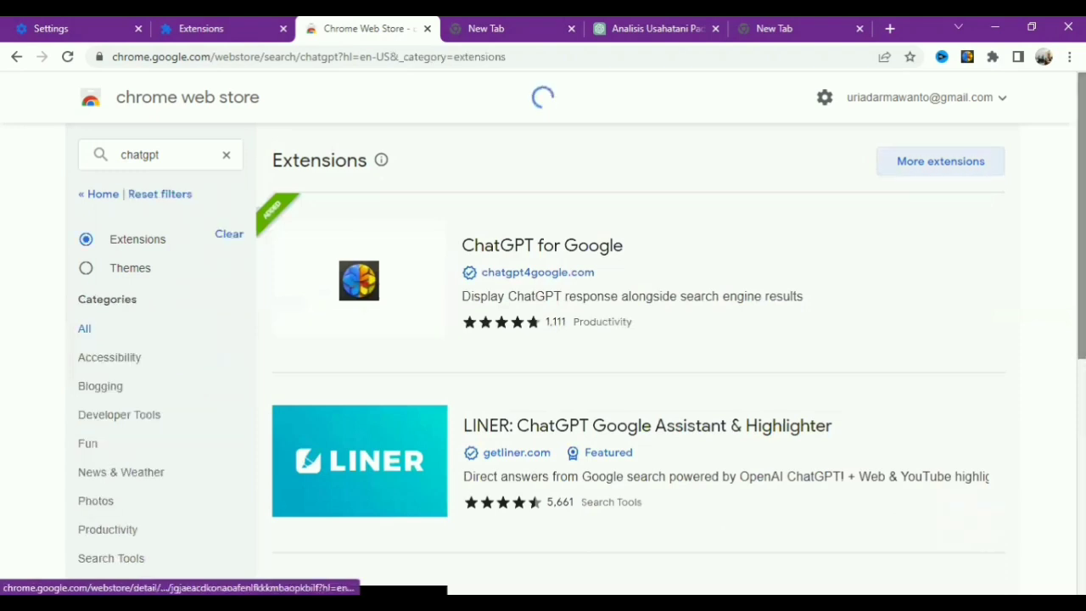
Look through the store's list of ChatGPT extensions, including the Chat GPT and ChatGPT for Google entries
{"action": "scroll", "coordinate": [86, 239], "scroll_direction": "down", "scroll_amount": 1}
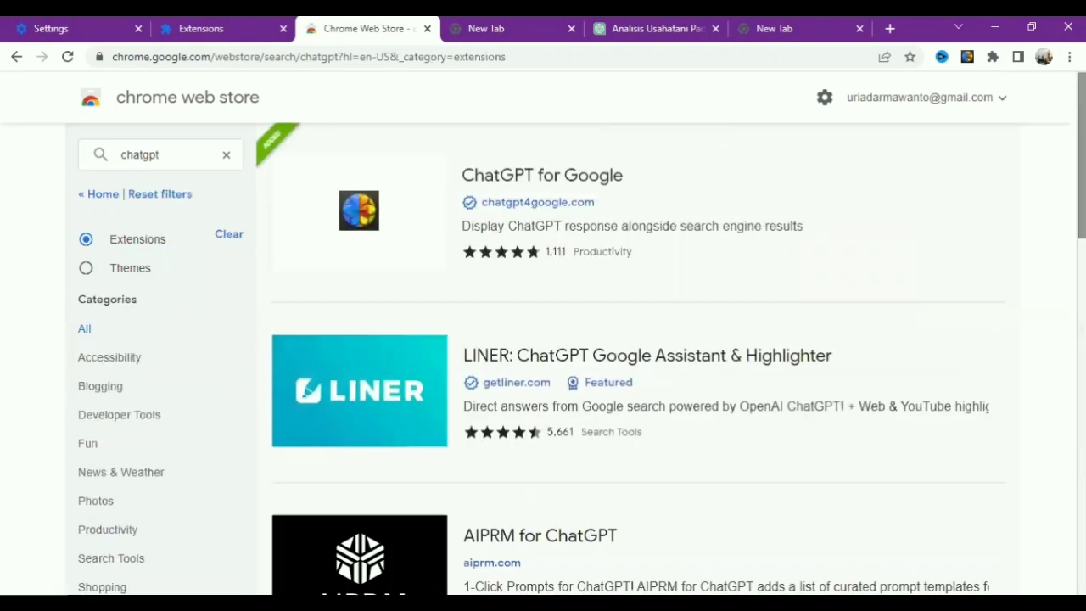
{"action": "scroll", "coordinate": [636, 357], "scroll_direction": "down", "scroll_amount": 6}
{"action": "scroll", "coordinate": [636, 356], "scroll_direction": "down", "scroll_amount": 1}
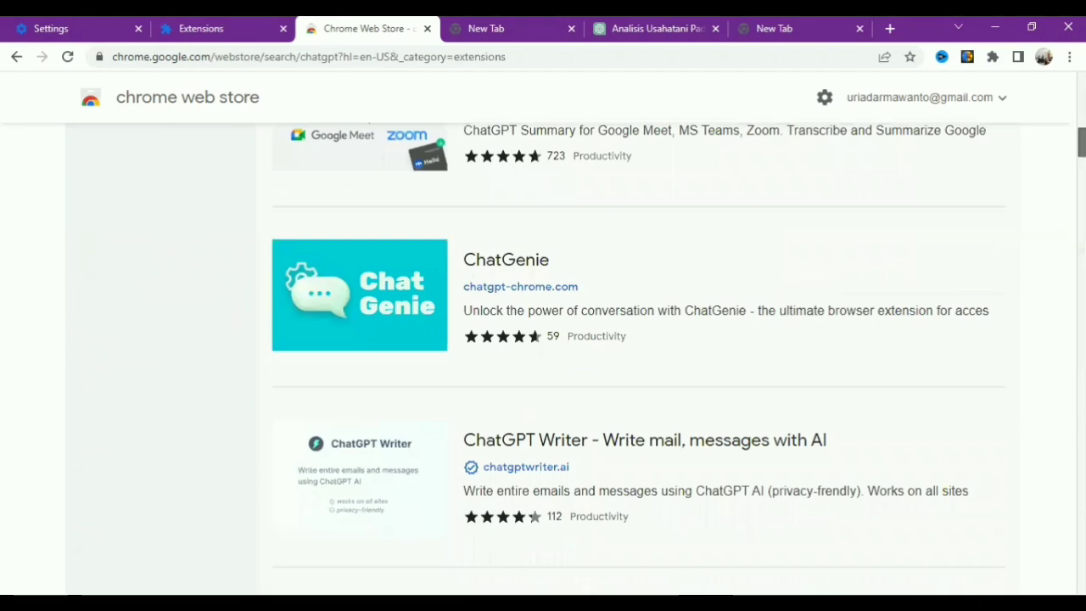
{"action": "scroll", "coordinate": [636, 357], "scroll_direction": "down", "scroll_amount": 15}
{"action": "scroll", "coordinate": [556, 344], "scroll_direction": "down", "scroll_amount": 5}
{"action": "scroll", "coordinate": [557, 344], "scroll_direction": "up", "scroll_amount": 5}
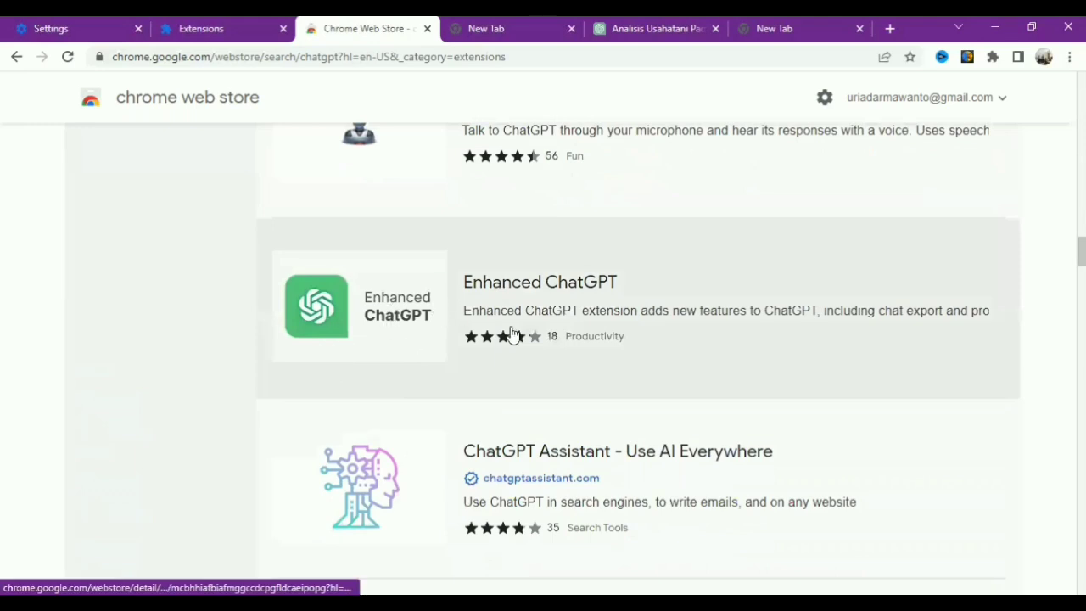
{"action": "scroll", "coordinate": [512, 333], "scroll_direction": "down", "scroll_amount": 20}
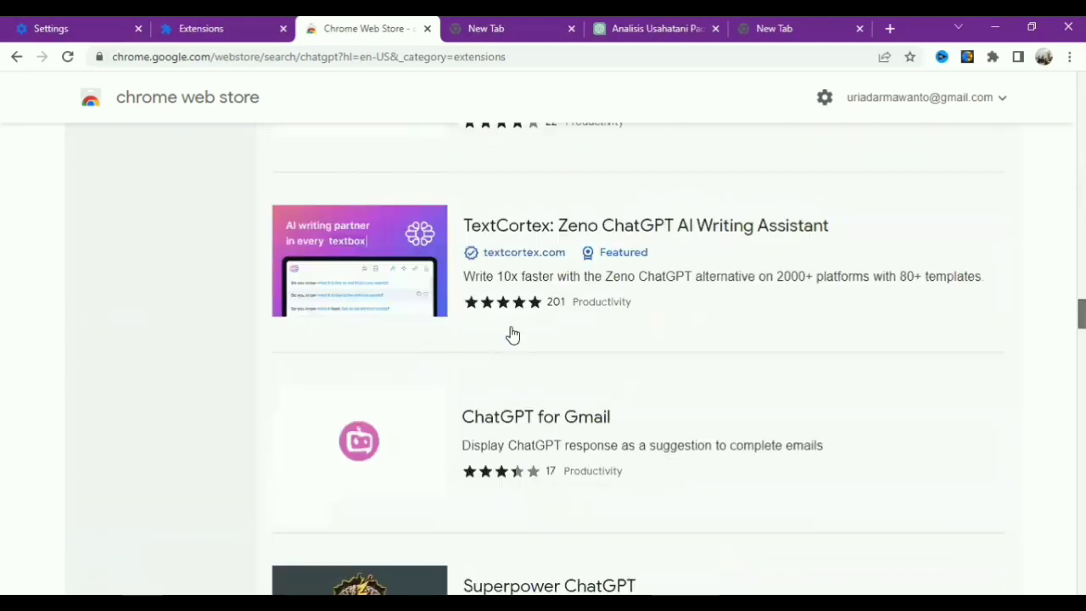
{"action": "scroll", "coordinate": [511, 332], "scroll_direction": "down", "scroll_amount": 2}
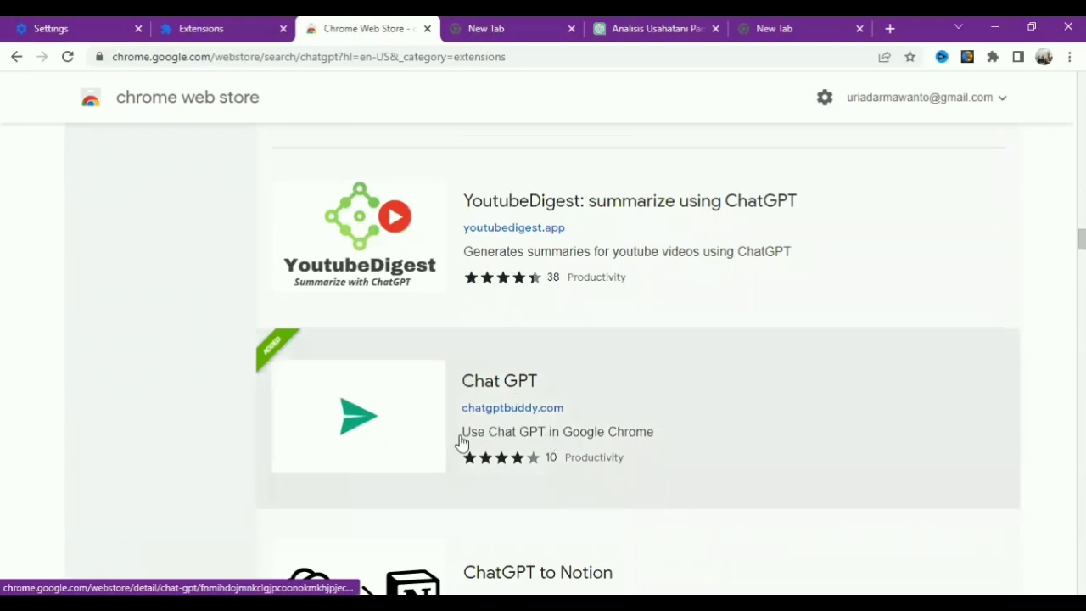
{"action": "scroll", "coordinate": [460, 443], "scroll_direction": "up", "scroll_amount": 12}
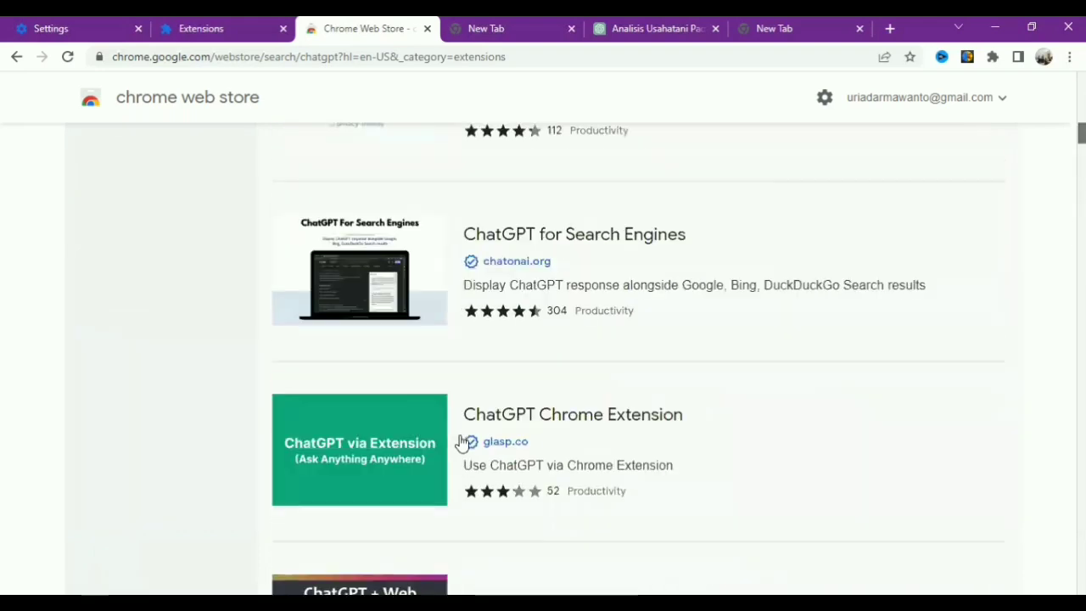
{"action": "scroll", "coordinate": [461, 443], "scroll_direction": "up", "scroll_amount": 10}
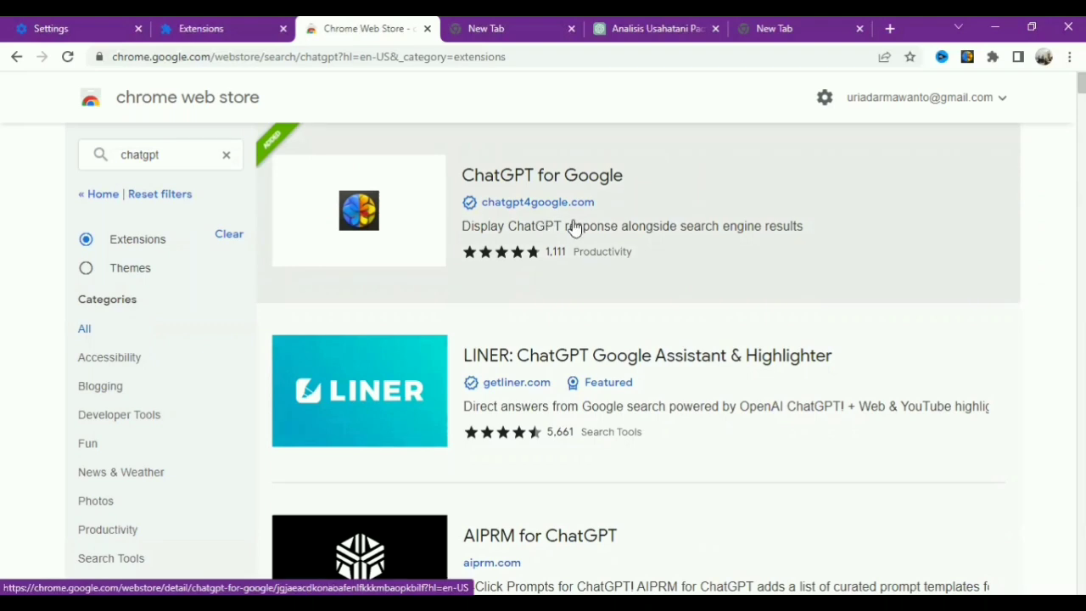
{"action": "left_click", "coordinate": [604, 235]}
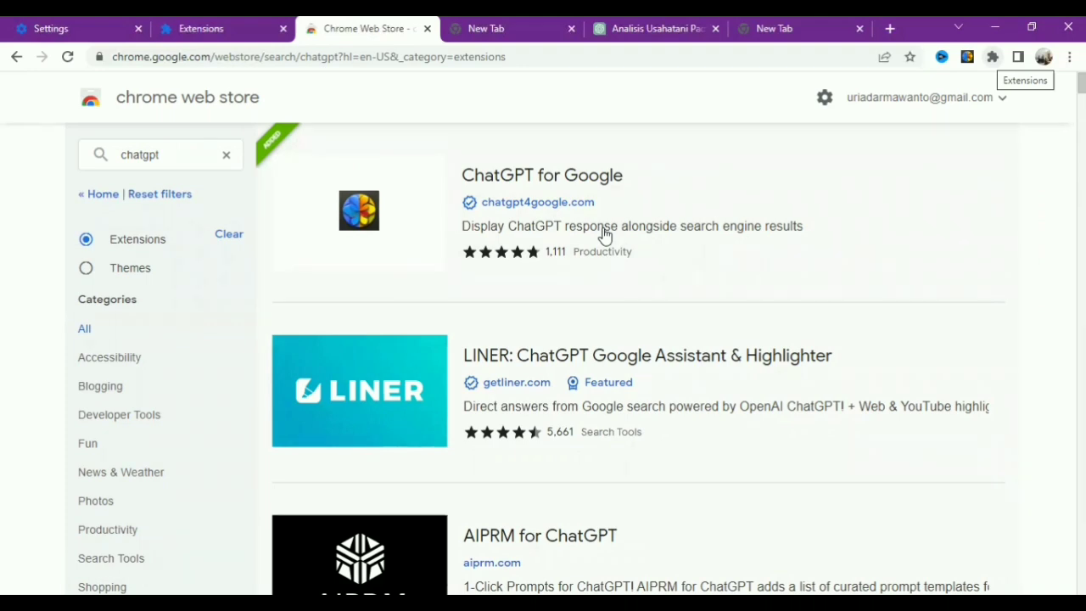
Open the installed Chat GPT extension's chat window from the browser's extensions list, then close it
{"action": "left_click", "coordinate": [993, 57]}
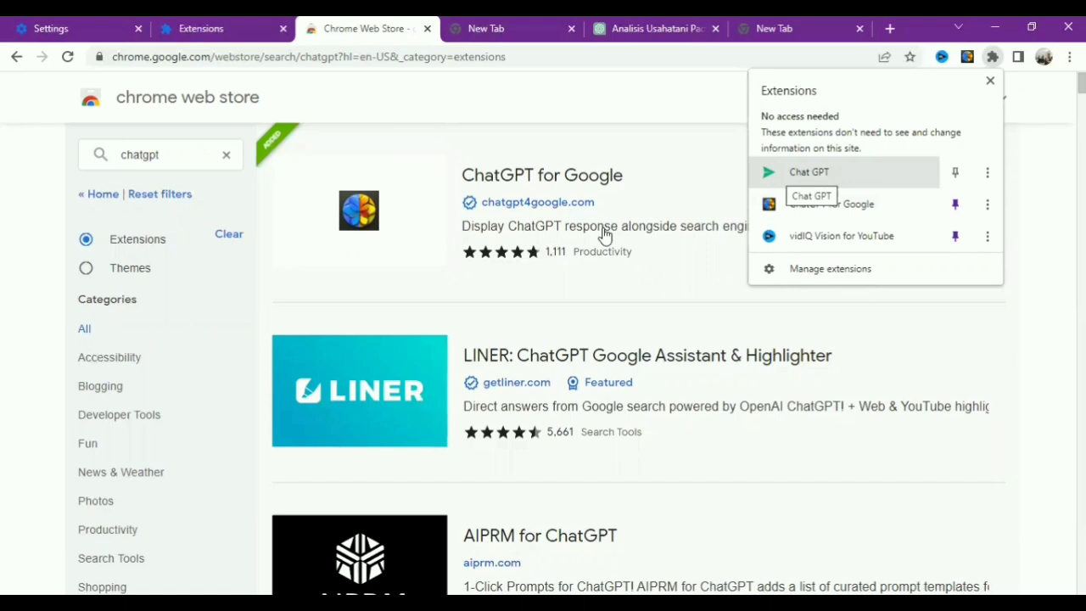
{"action": "left_click", "coordinate": [798, 174]}
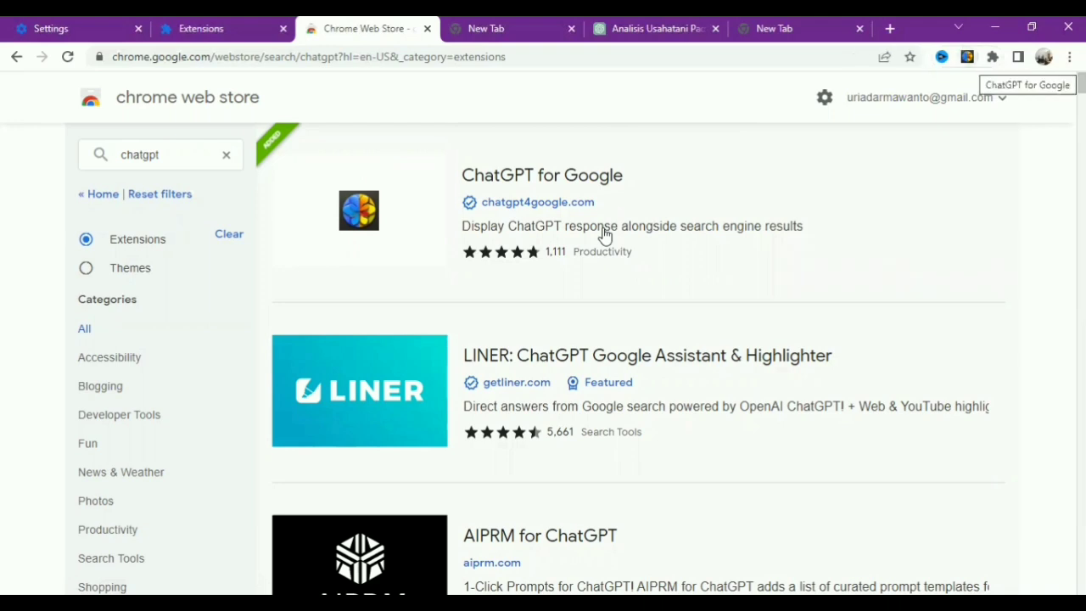
{"action": "left_click", "coordinate": [992, 56]}
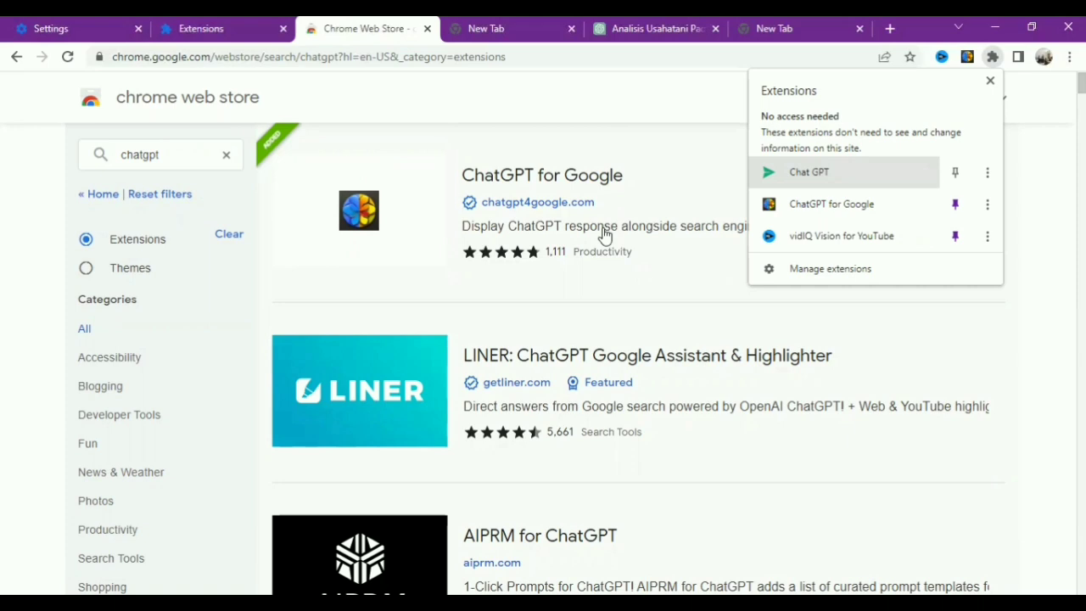
{"action": "left_click", "coordinate": [808, 171]}
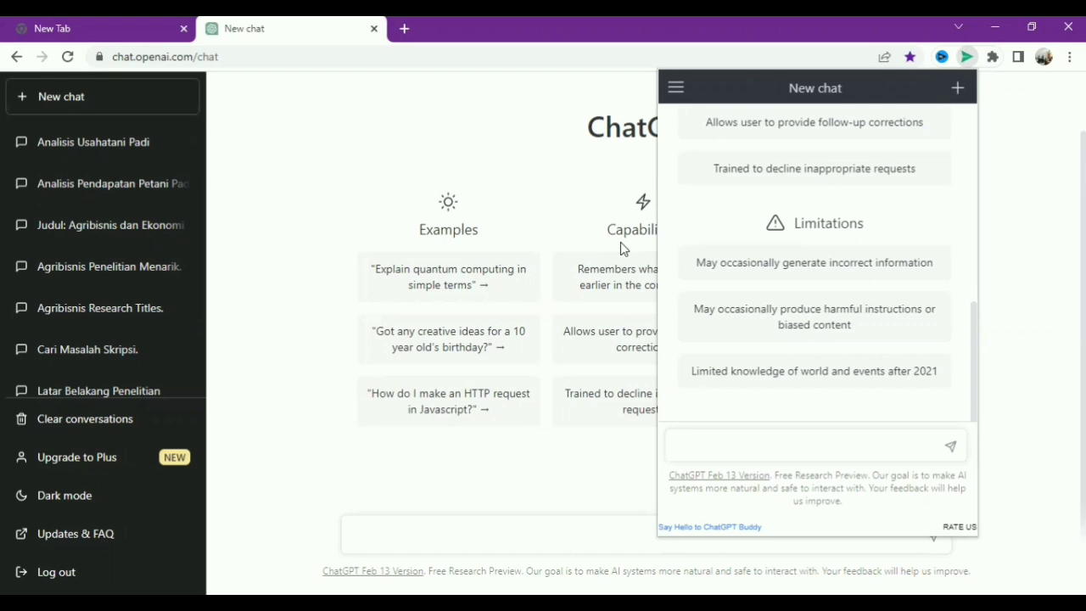
{"action": "left_click", "coordinate": [621, 242]}
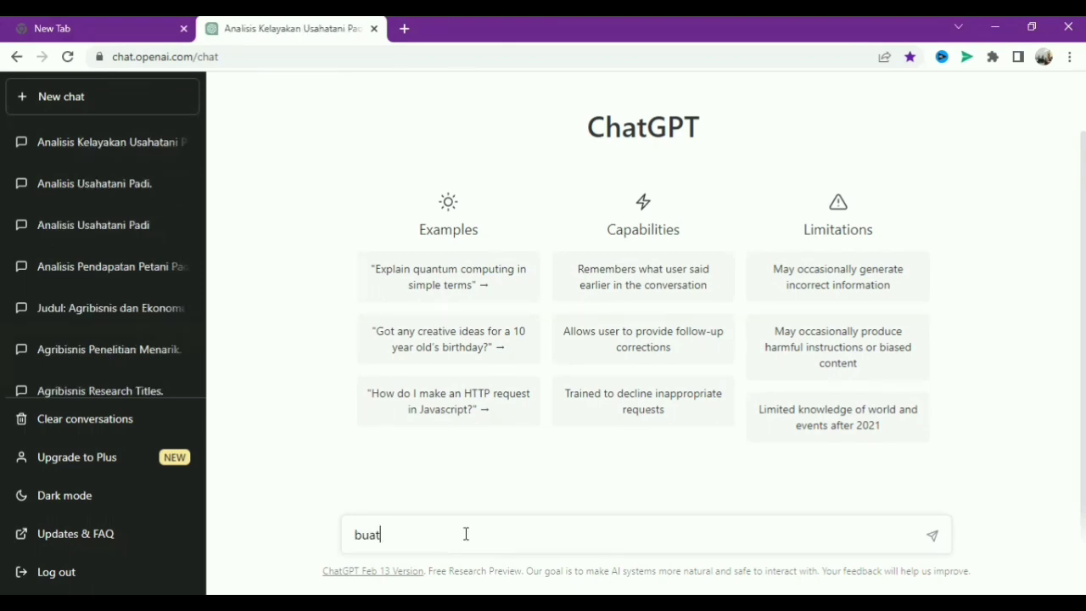
Send ChatGPT the prompt "buatkan saya latar belakang penelitian yang panjang mengenai analisis kelayakan usahatani padi"
{"action": "type", "text": "kan saya lata"}
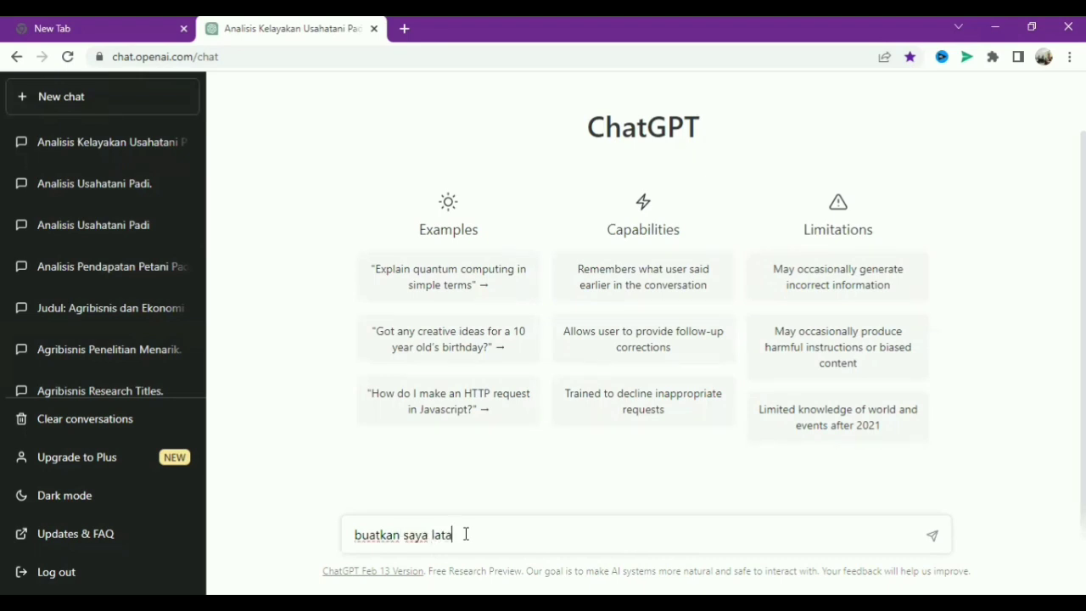
{"action": "type", "text": "r belakang y"}
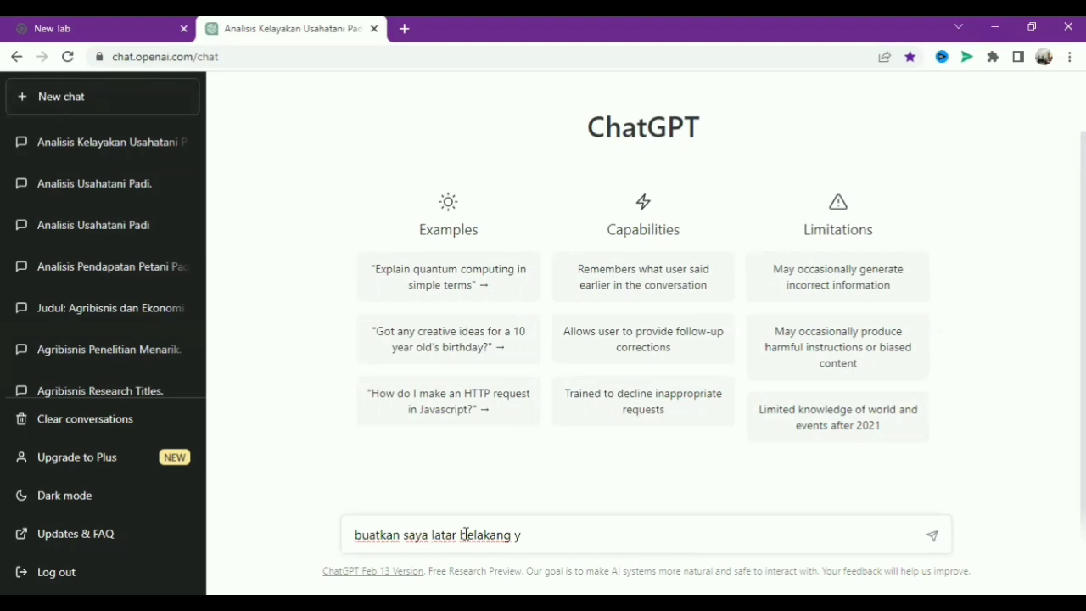
{"action": "key", "text": "BackSpace"}
{"action": "type", "text": "penelitian yan"}
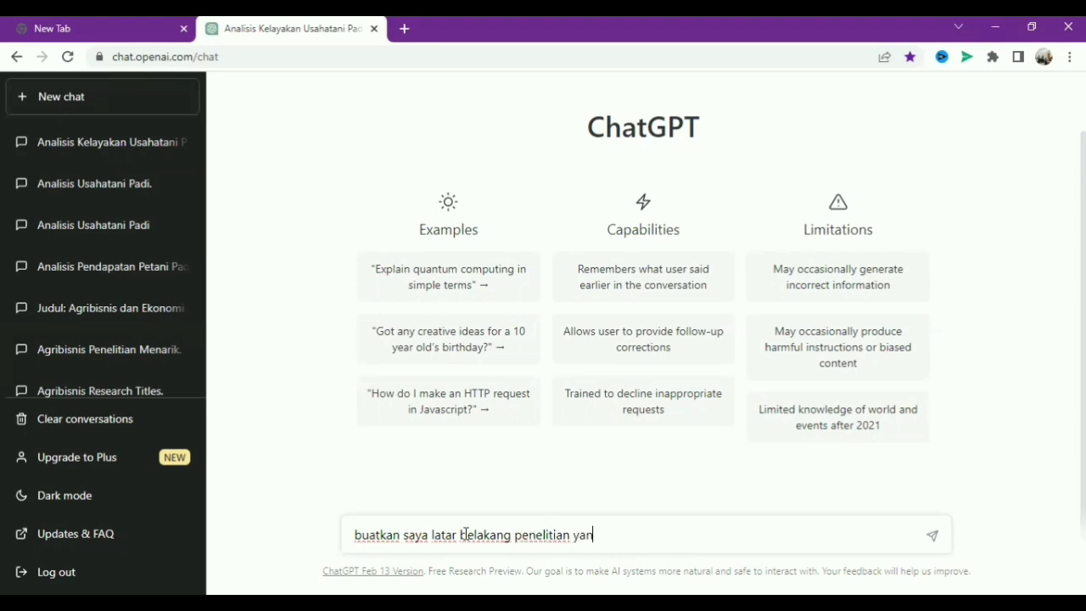
{"action": "type", "text": "g panjang mengenai"}
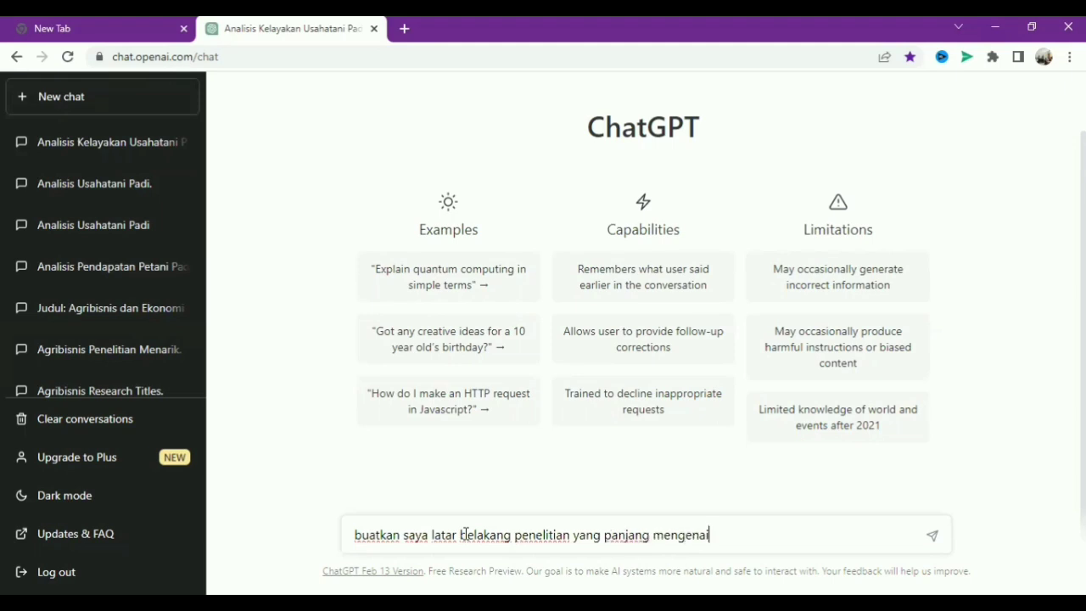
{"action": "type", "text": " analisis kelayakan usahatani padi"}
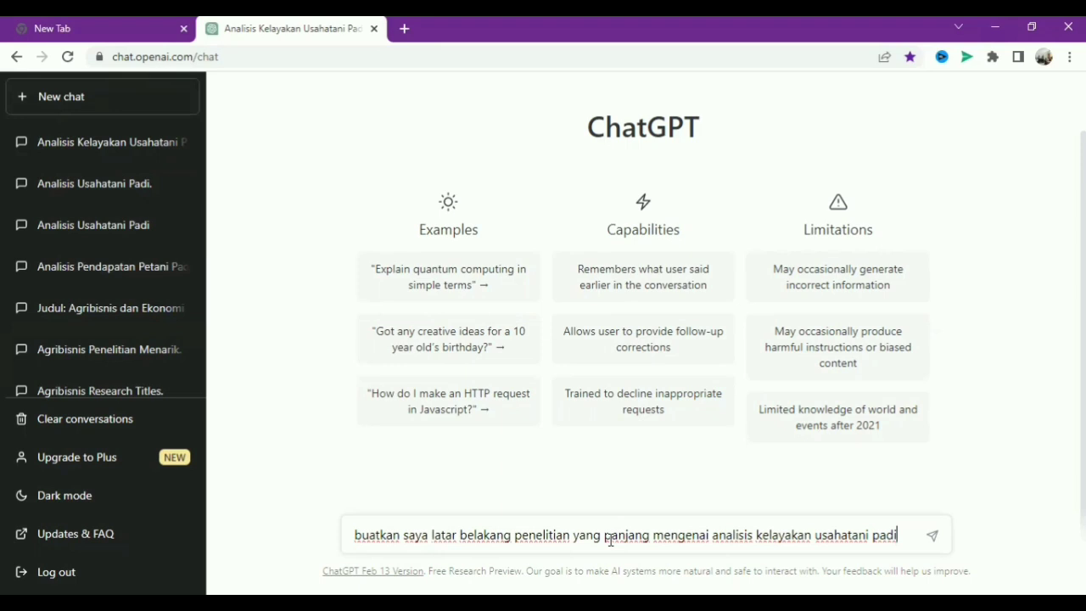
{"action": "key", "text": "Return"}
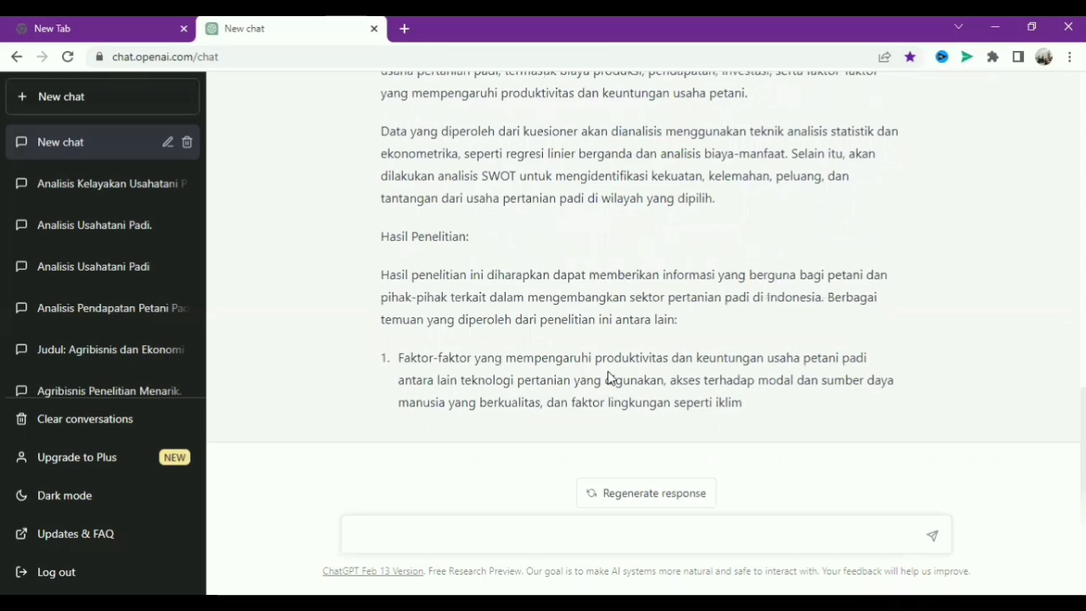
Review the generated response back to its opening "Latar Belakang" section
{"action": "scroll", "coordinate": [608, 377], "scroll_direction": "up", "scroll_amount": 10}
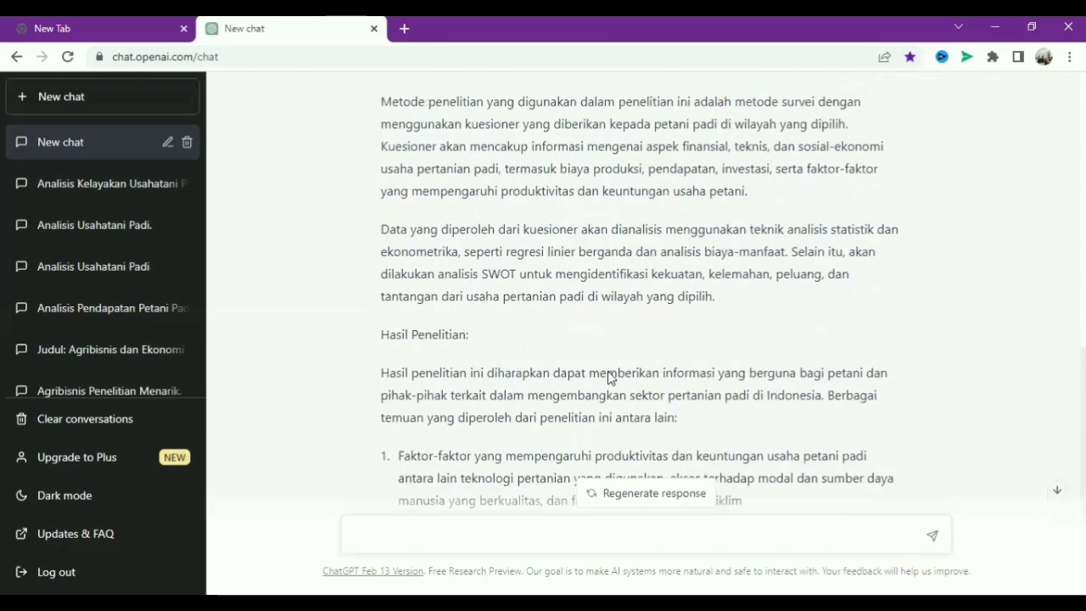
{"action": "scroll", "coordinate": [608, 377], "scroll_direction": "up", "scroll_amount": 3}
{"action": "scroll", "coordinate": [608, 377], "scroll_direction": "down", "scroll_amount": 1}
{"action": "scroll", "coordinate": [608, 377], "scroll_direction": "up", "scroll_amount": 1}
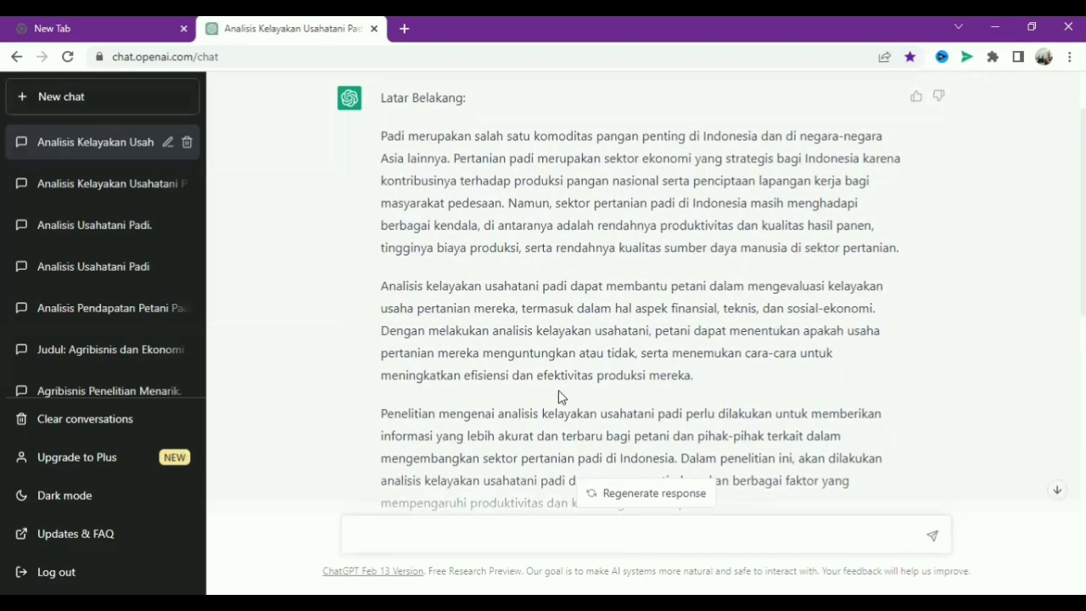
Read through the response's research background, "Tujuan Penelitian", "Metode Penelitian" and "Hasil Penelitian" sections
{"action": "scroll", "coordinate": [558, 396], "scroll_direction": "down", "scroll_amount": 3}
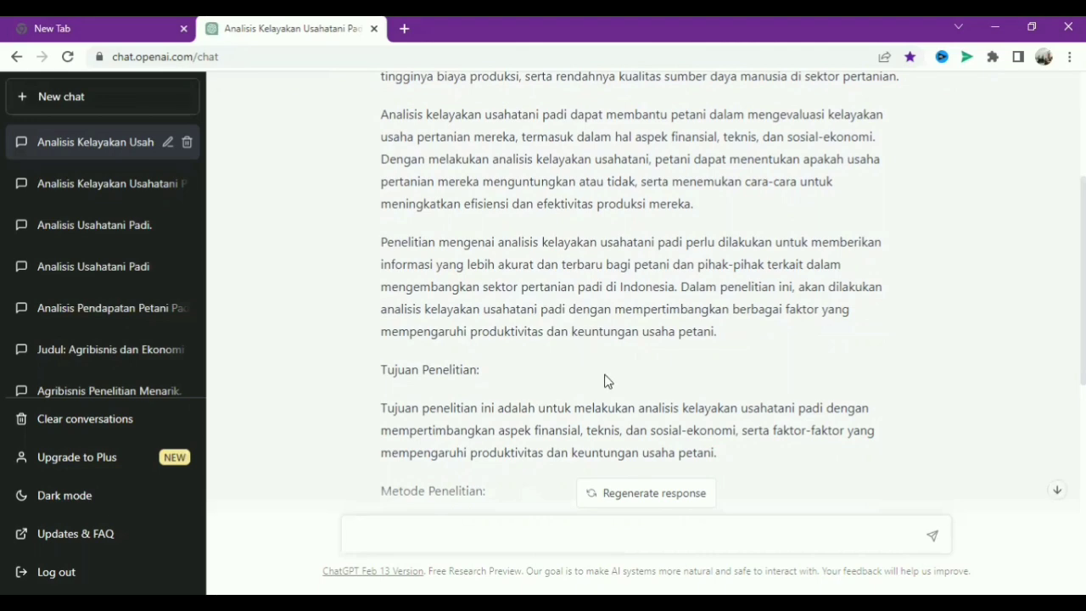
{"action": "scroll", "coordinate": [607, 381], "scroll_direction": "down", "scroll_amount": 3}
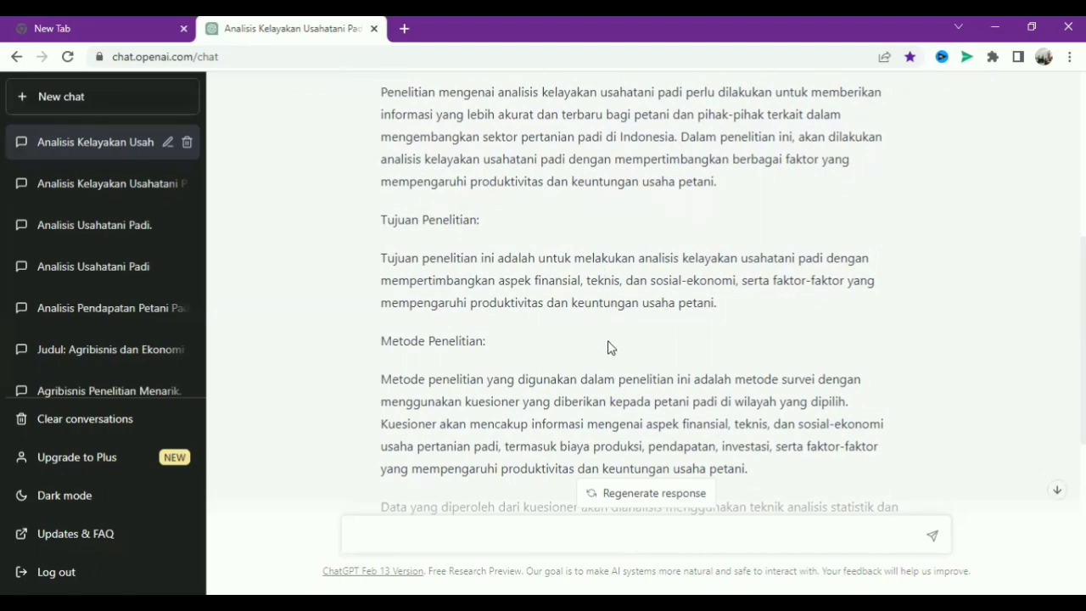
{"action": "scroll", "coordinate": [609, 344], "scroll_direction": "down", "scroll_amount": 1}
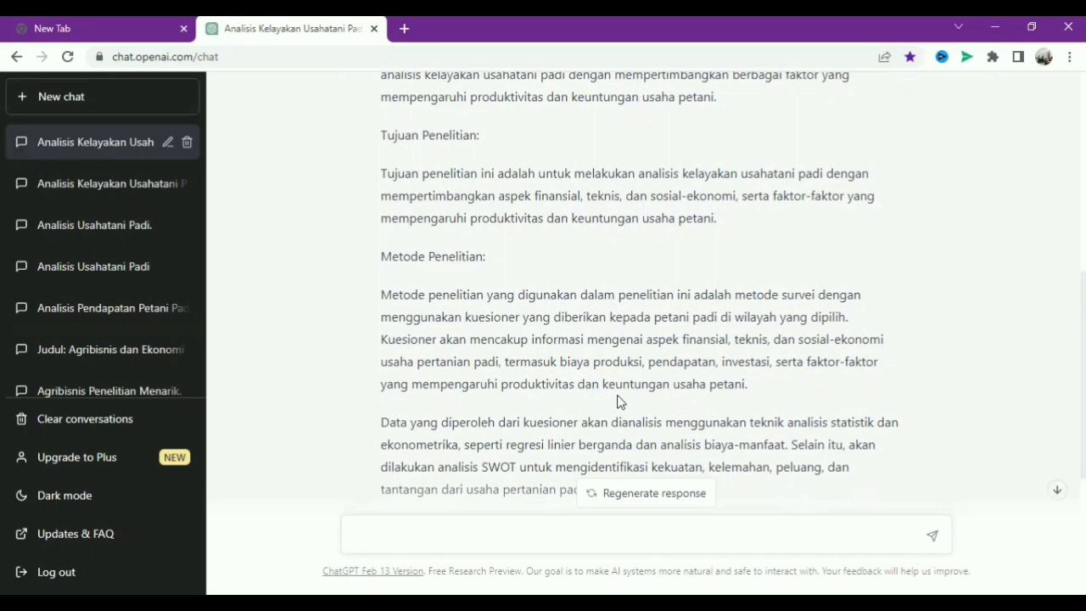
{"action": "scroll", "coordinate": [617, 401], "scroll_direction": "down", "scroll_amount": 1}
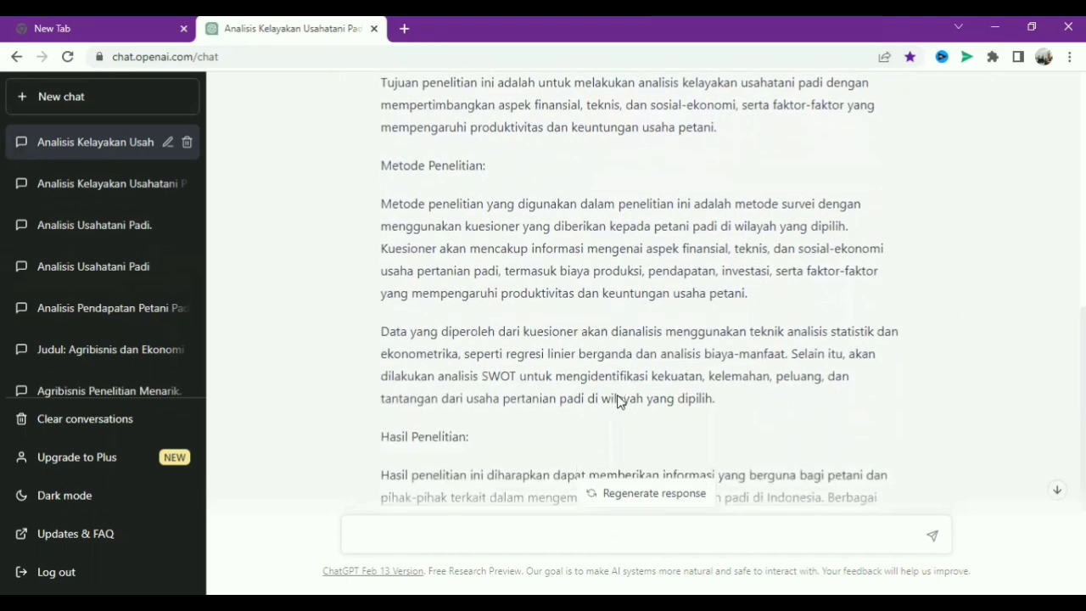
{"action": "scroll", "coordinate": [618, 402], "scroll_direction": "down", "scroll_amount": 1}
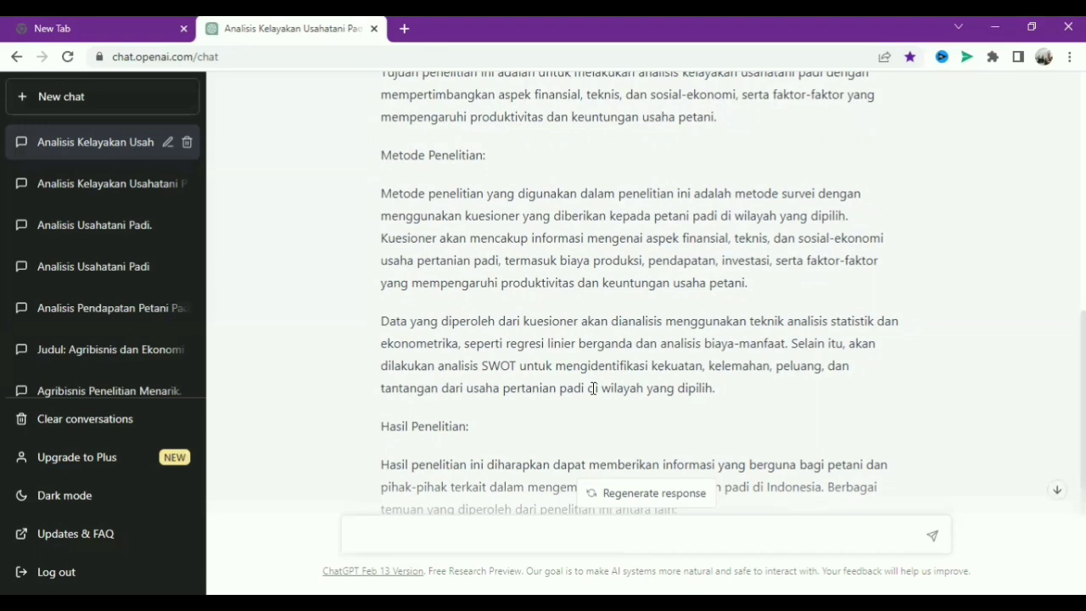
{"action": "scroll", "coordinate": [593, 387], "scroll_direction": "down", "scroll_amount": 2}
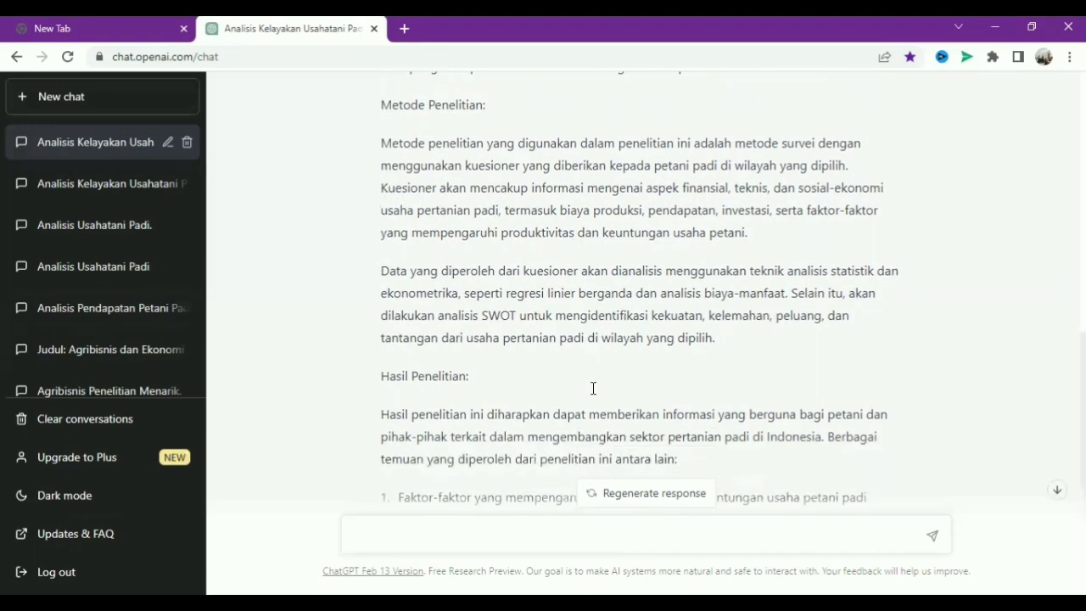
{"action": "scroll", "coordinate": [594, 388], "scroll_direction": "up", "scroll_amount": 3}
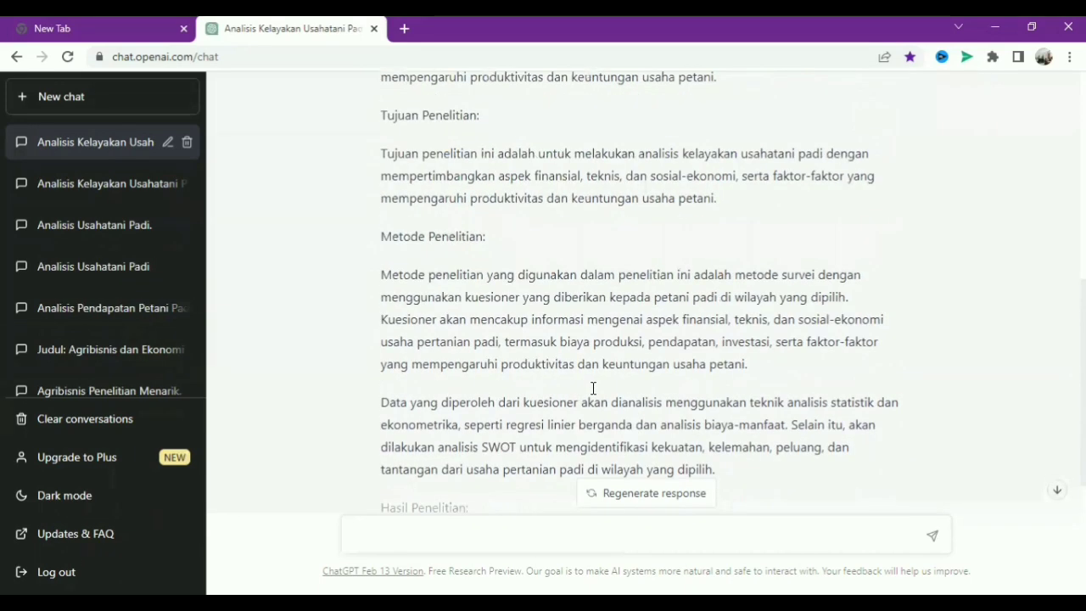
{"action": "scroll", "coordinate": [593, 388], "scroll_direction": "up", "scroll_amount": 1}
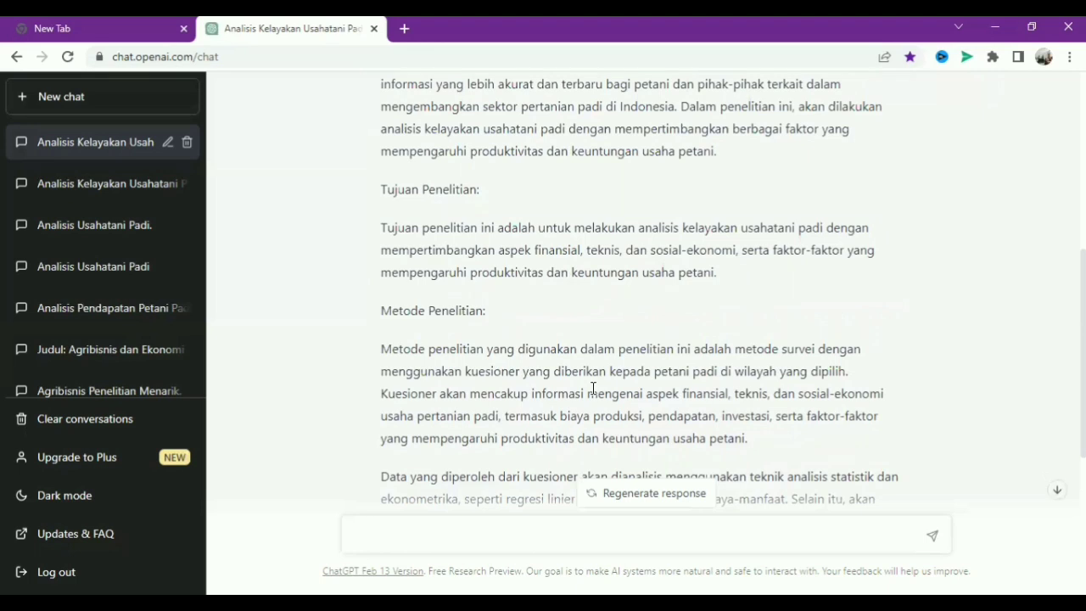
Send ChatGPT the prompt "membuat latar belakang skripsi dengan judul analisis pendapatan usahatani padi"
{"action": "type", "text": "membuat latarbel"}
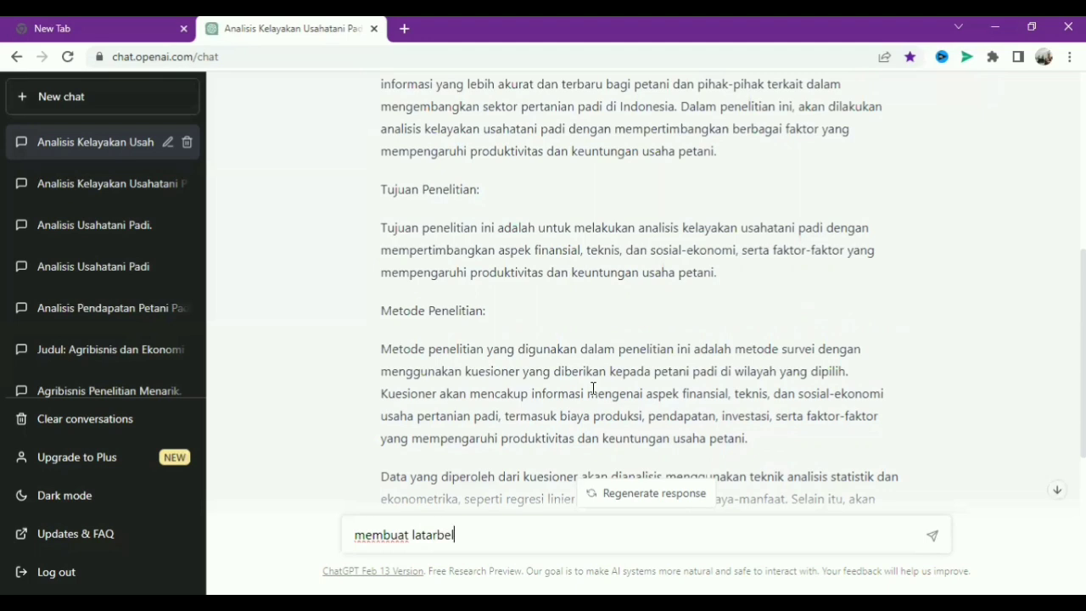
{"action": "key", "text": "BackSpace"}
{"action": "key", "text": "BackSpace"}
{"action": "key", "text": "BackSpace"}
{"action": "type", "text": "belakang s"}
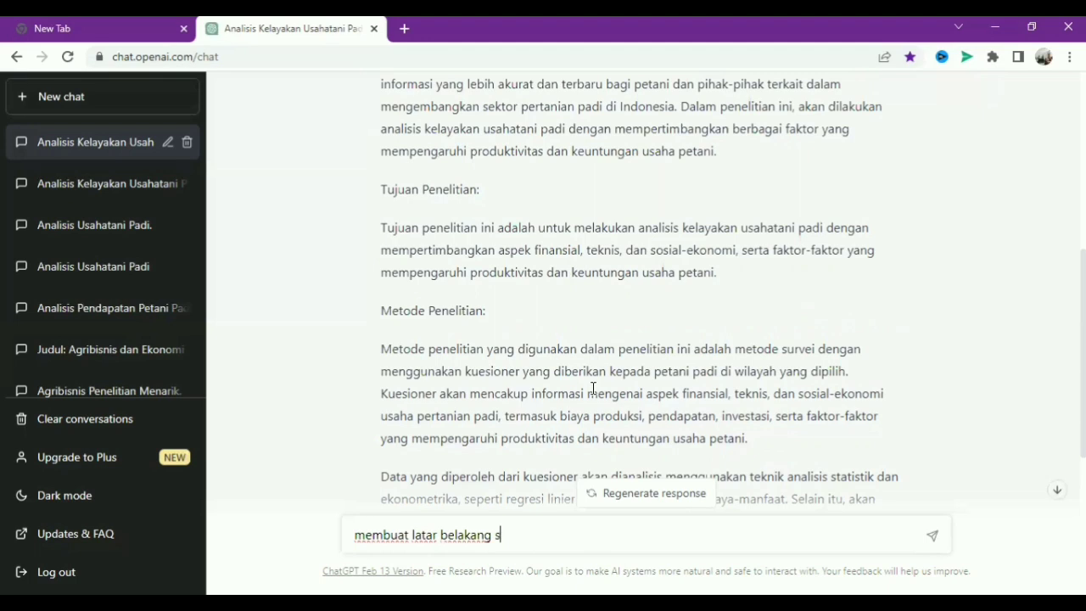
{"action": "type", "text": "kripsi dengan judu"}
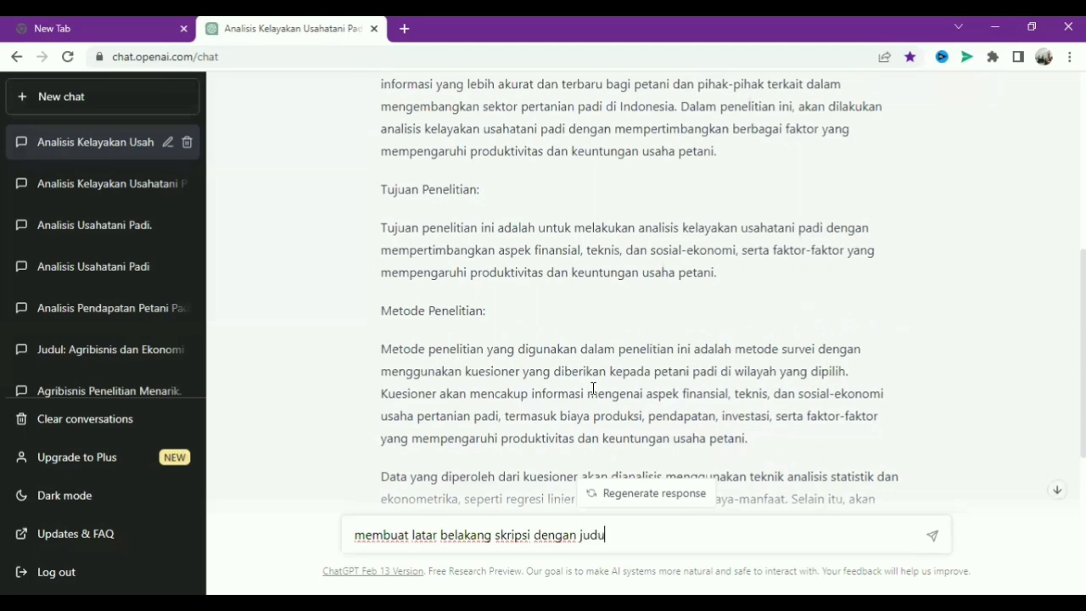
{"action": "type", "text": "l"}
{"action": "type", "text": " analis"}
{"action": "type", "text": "i"}
{"action": "type", "text": "s k"}
{"action": "type", "text": "e"}
{"action": "key", "text": "BackSpace"}
{"action": "key", "text": "BackSpace"}
{"action": "type", "text": "usahatani padi"}
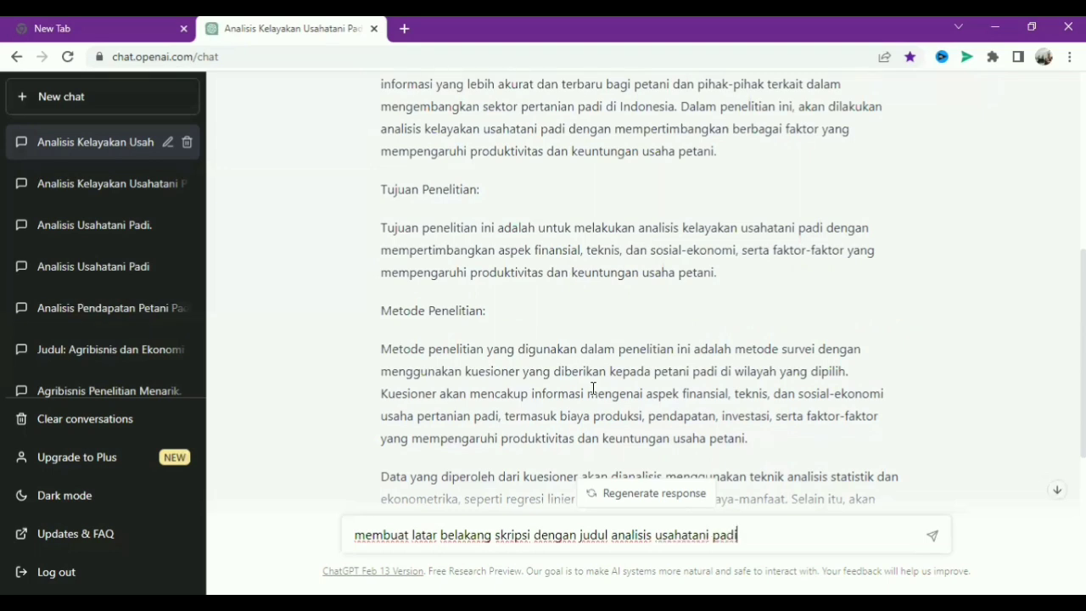
{"action": "type", "text": "pendapatan"}
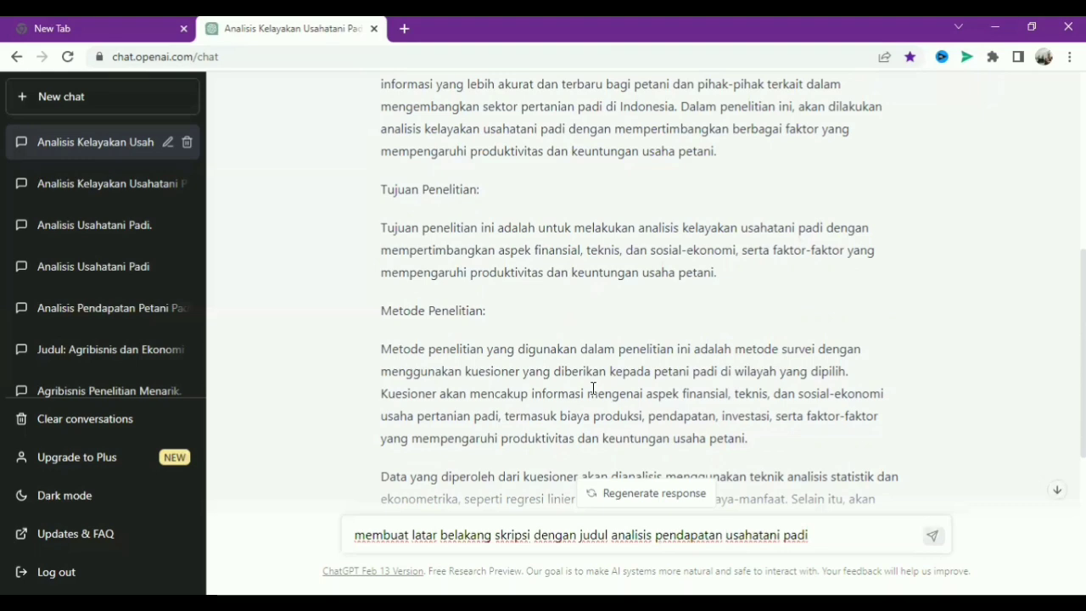
{"action": "key", "text": "Return"}
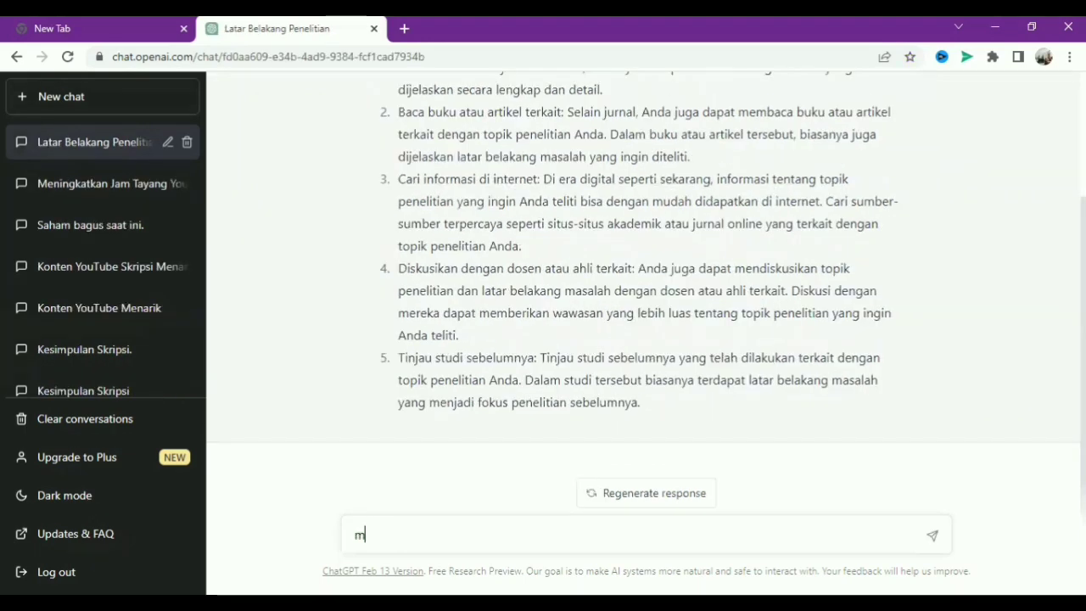
In the "Latar Belakang Penelitian" chat, send "membuat latar belakang penelitian dengan judul skripsi analisis kelayakan usahatani padi lengkap dengan datanya"
{"action": "type", "text": "embua"}
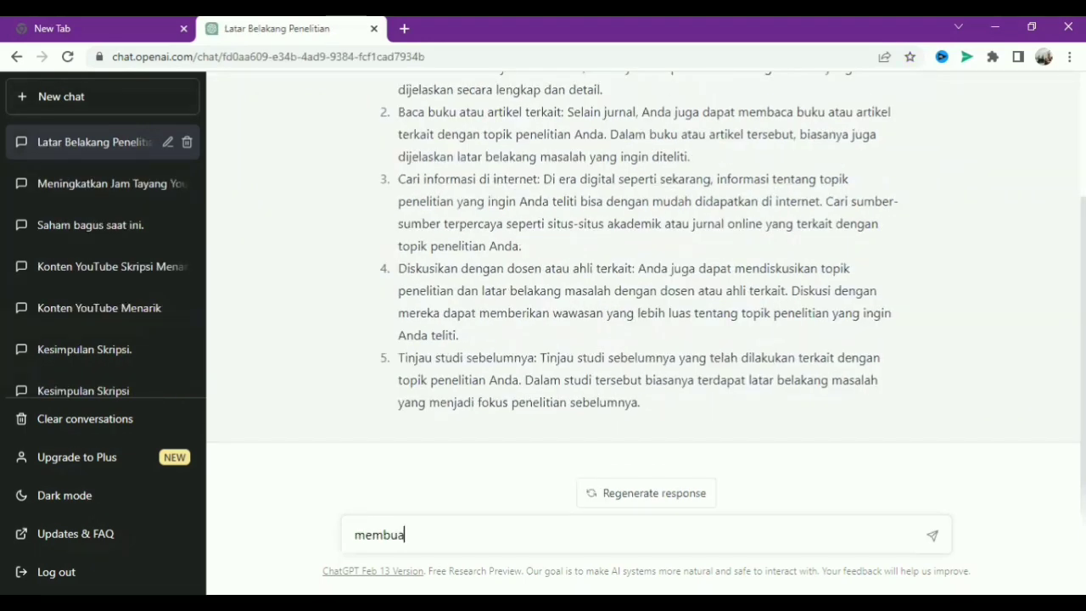
{"action": "type", "text": "t latar belakang skripsi"}
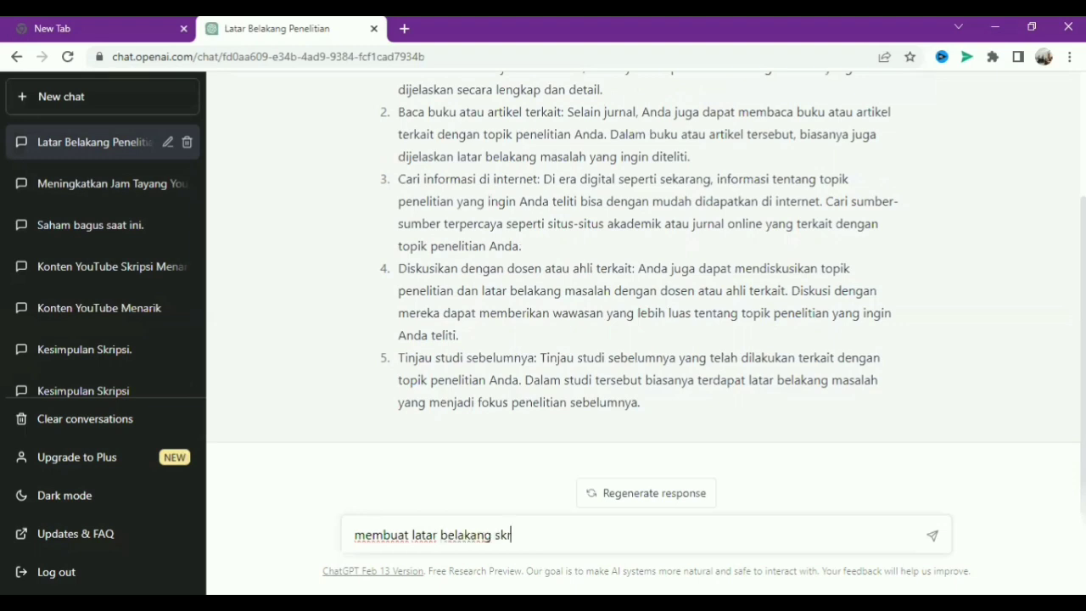
{"action": "key", "text": "BackSpace"}
{"action": "key", "text": "BackSpace"}
{"action": "key", "text": "BackSpace"}
{"action": "key", "text": "BackSpace"}
{"action": "key", "text": "BackSpace"}
{"action": "key", "text": "BackSpace"}
{"action": "key", "text": "BackSpace"}
{"action": "type", "text": "penelitian dengan judul skripsi analisis kelaya"}
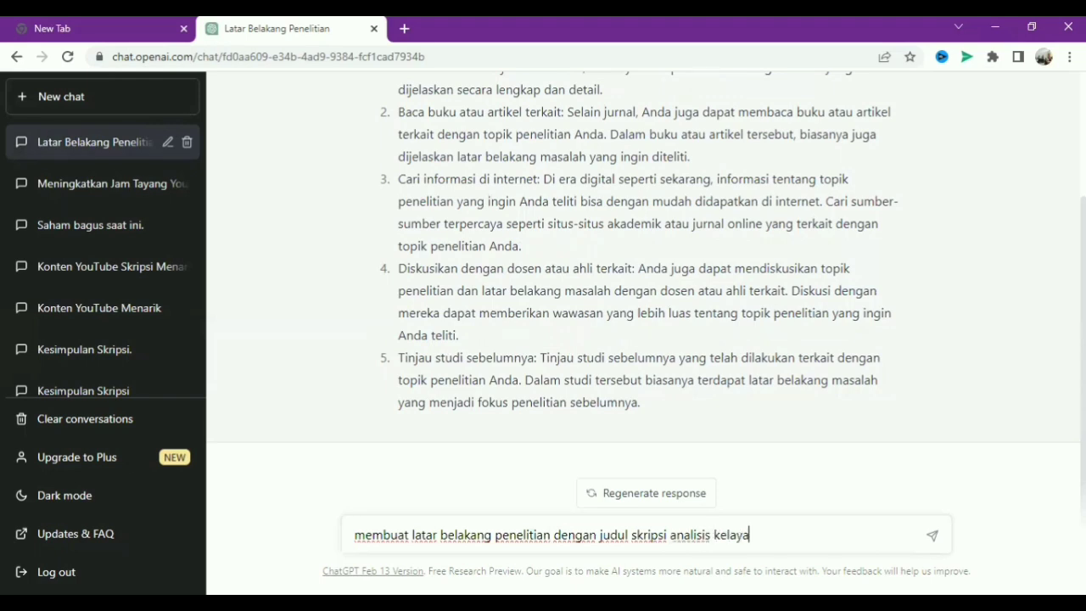
{"action": "type", "text": "kan usahatani pa"}
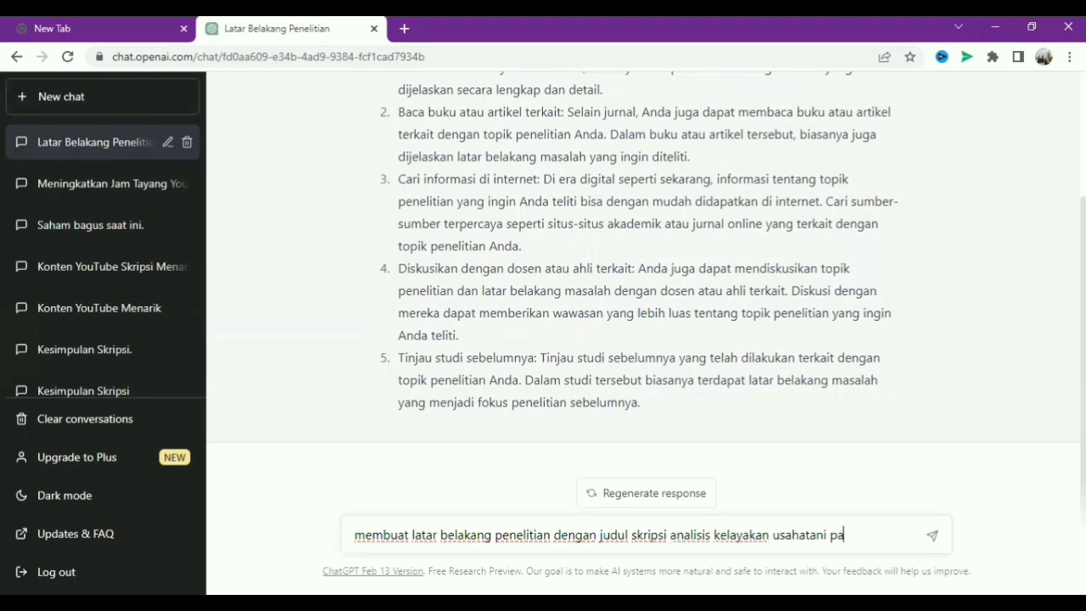
{"action": "type", "text": "di lengkap dengan datanya"}
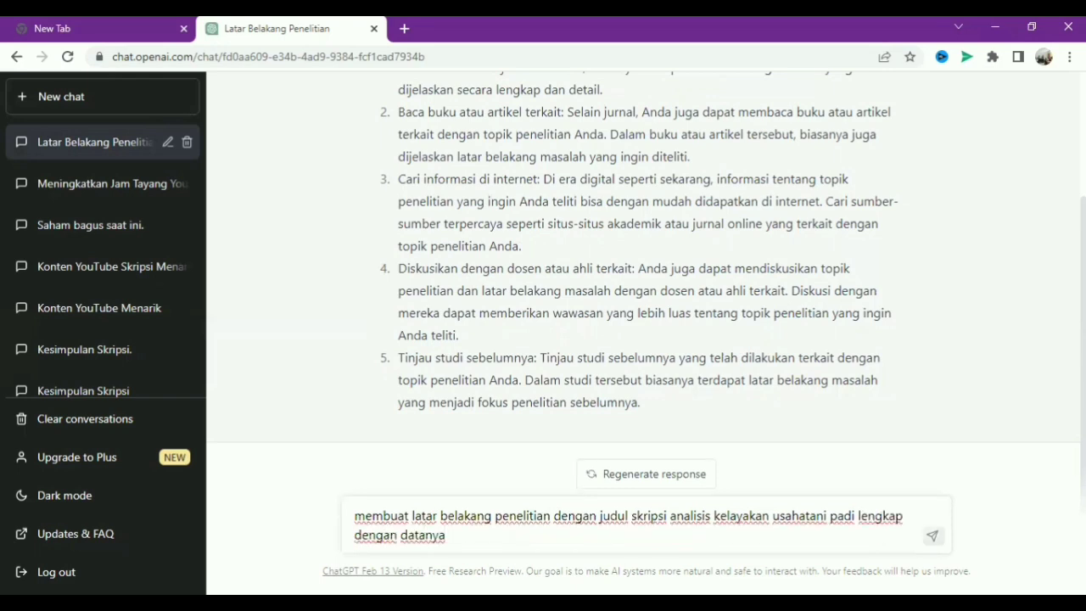
{"action": "key", "text": "Return"}
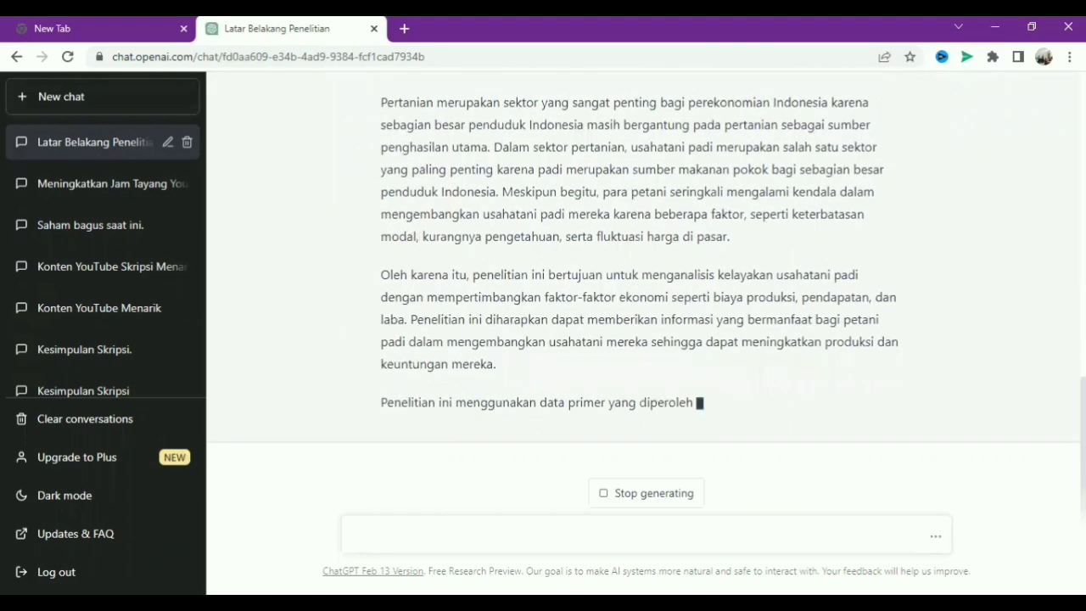
Review the generated thesis background on "Analisis Kelayakan Usahatani Padi" from its introduction to its closing paragraph
{"action": "triple_click", "coordinate": [654, 493]}
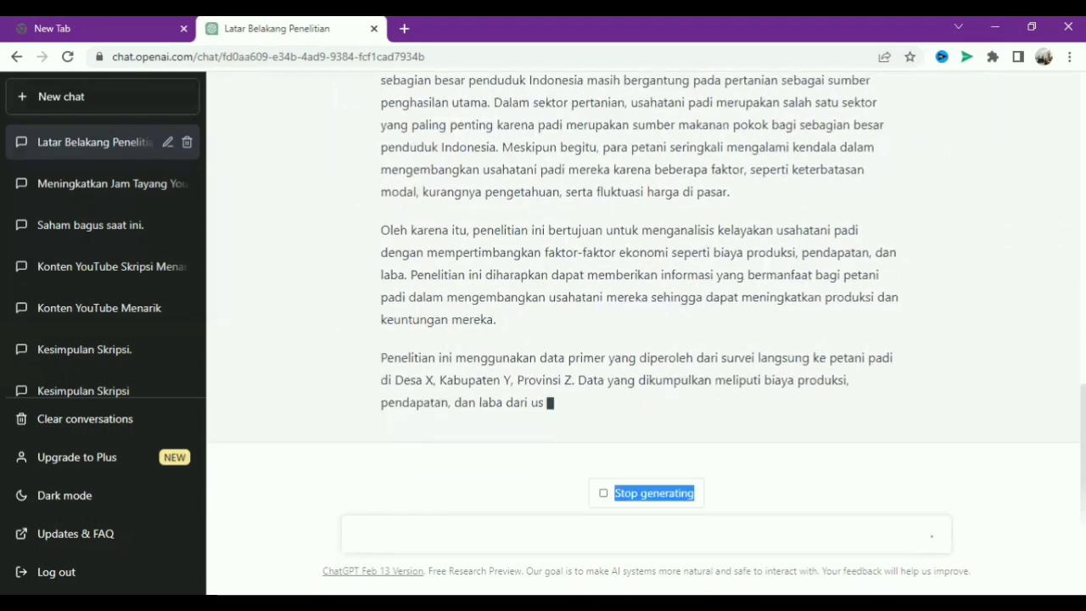
{"action": "triple_click", "coordinate": [594, 380]}
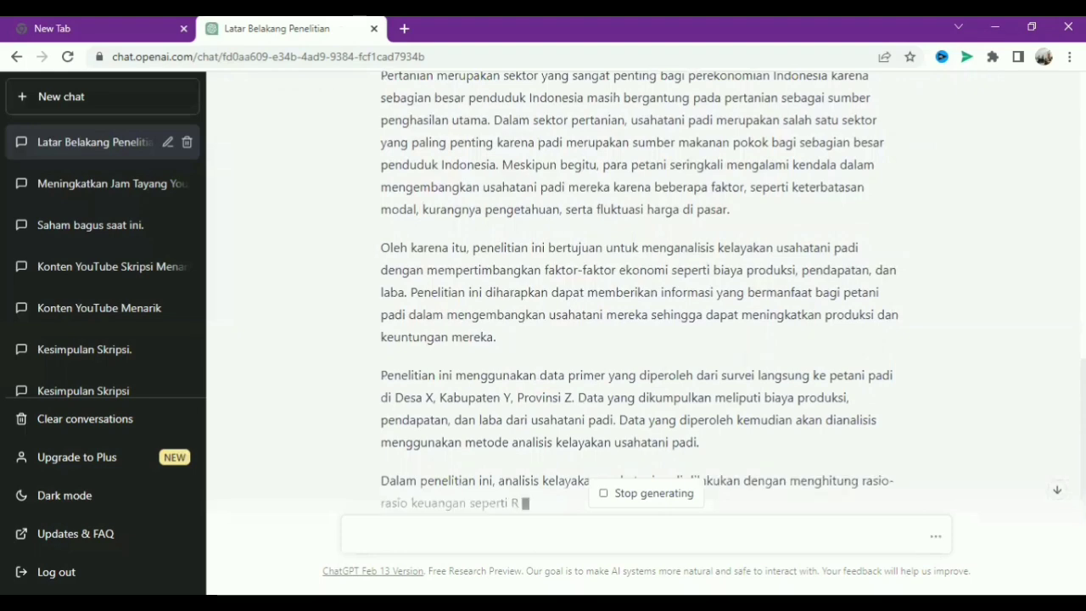
{"action": "scroll", "coordinate": [645, 288], "scroll_direction": "up", "scroll_amount": 3}
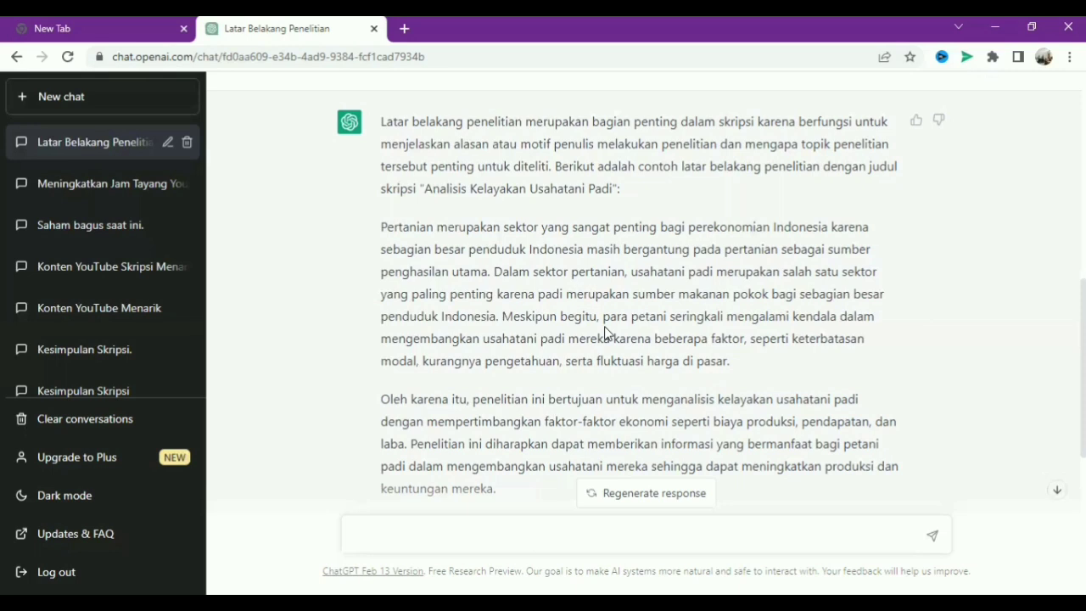
{"action": "scroll", "coordinate": [607, 332], "scroll_direction": "down", "scroll_amount": 4}
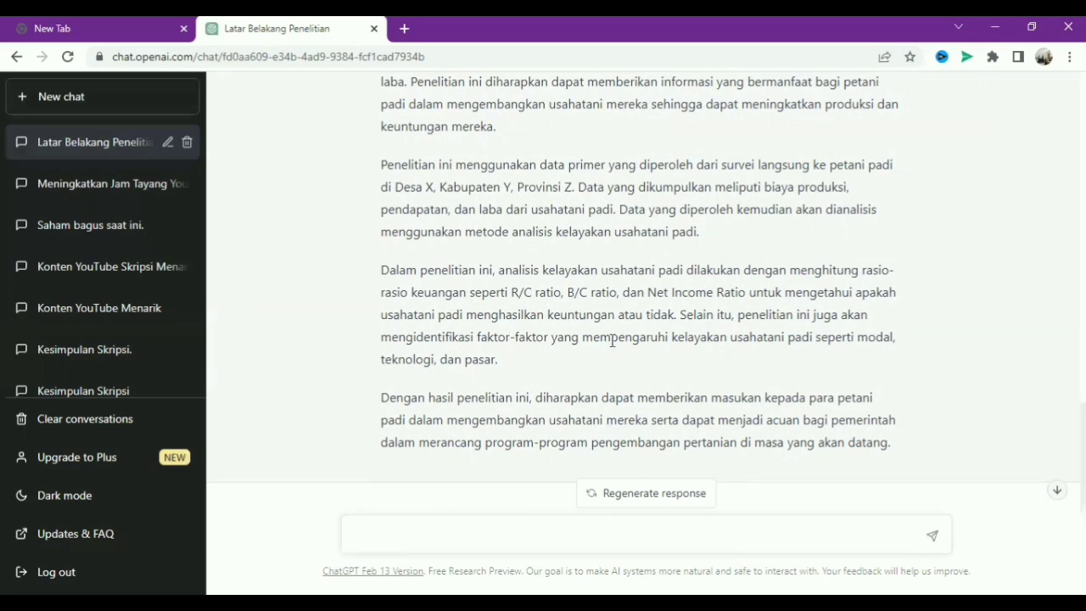
{"action": "scroll", "coordinate": [612, 340], "scroll_direction": "down", "scroll_amount": 1}
{"action": "scroll", "coordinate": [612, 340], "scroll_direction": "up", "scroll_amount": 3}
{"action": "scroll", "coordinate": [612, 340], "scroll_direction": "up", "scroll_amount": 1}
{"action": "scroll", "coordinate": [612, 341], "scroll_direction": "down", "scroll_amount": 3}
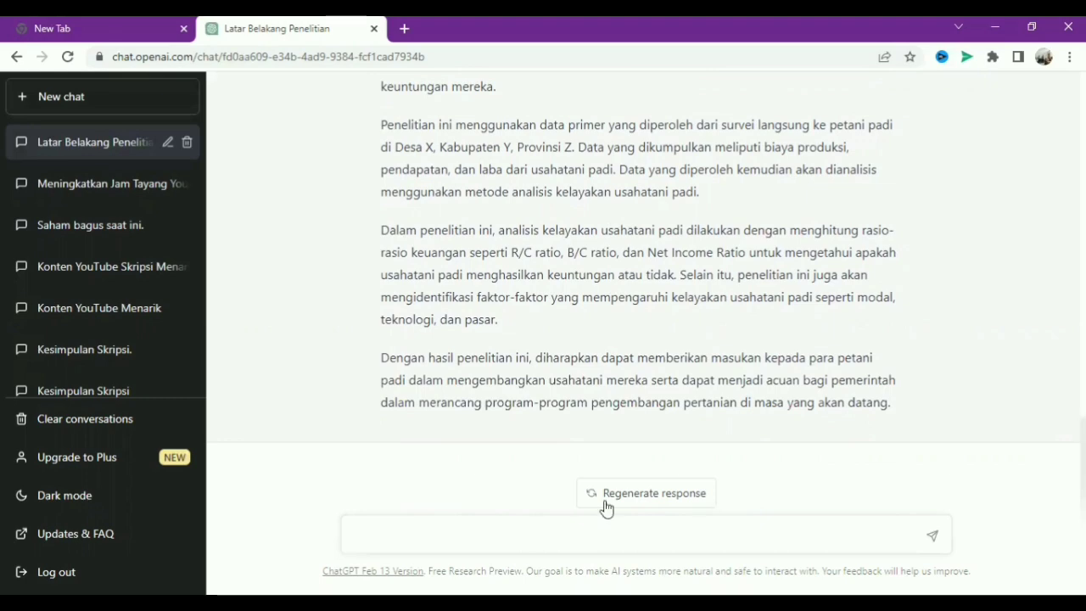
{"action": "scroll", "coordinate": [605, 508], "scroll_direction": "up", "scroll_amount": 4}
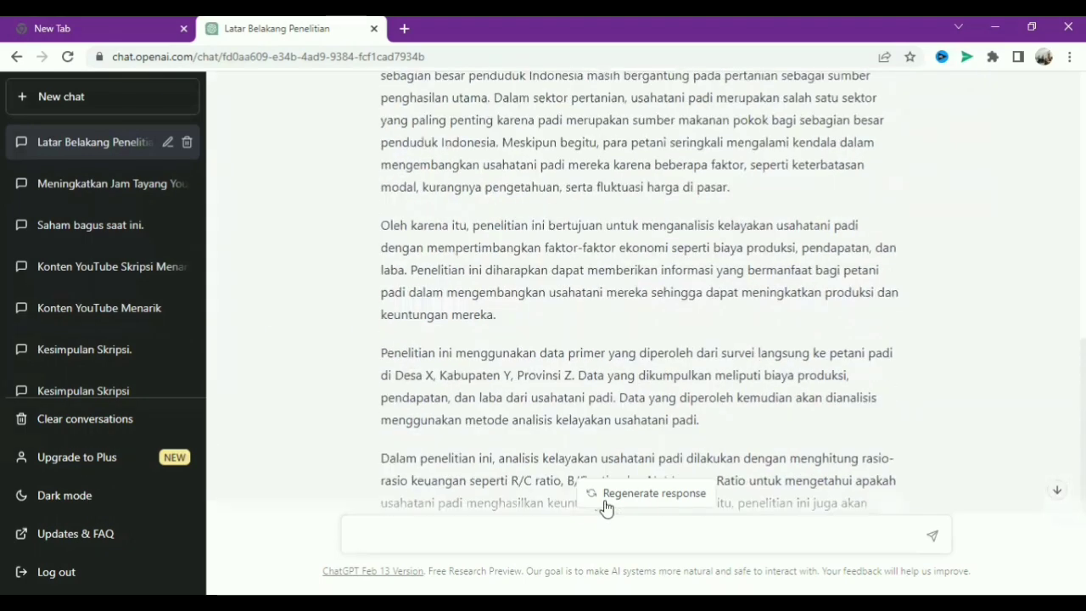
{"action": "scroll", "coordinate": [605, 507], "scroll_direction": "up", "scroll_amount": 2}
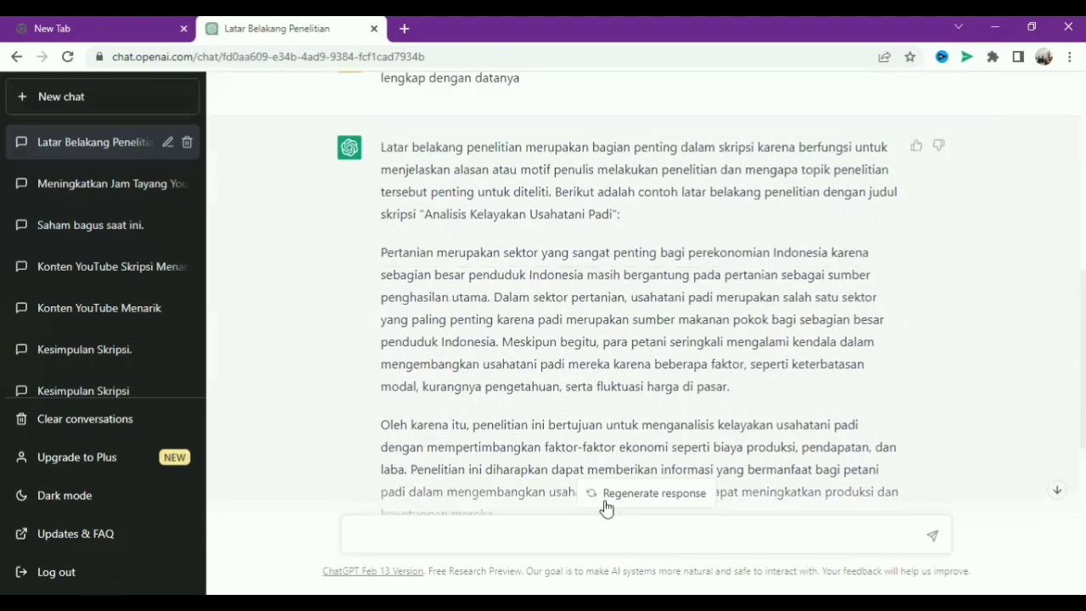
{"action": "scroll", "coordinate": [606, 507], "scroll_direction": "down", "scroll_amount": 1}
{"action": "scroll", "coordinate": [606, 508], "scroll_direction": "down", "scroll_amount": 1}
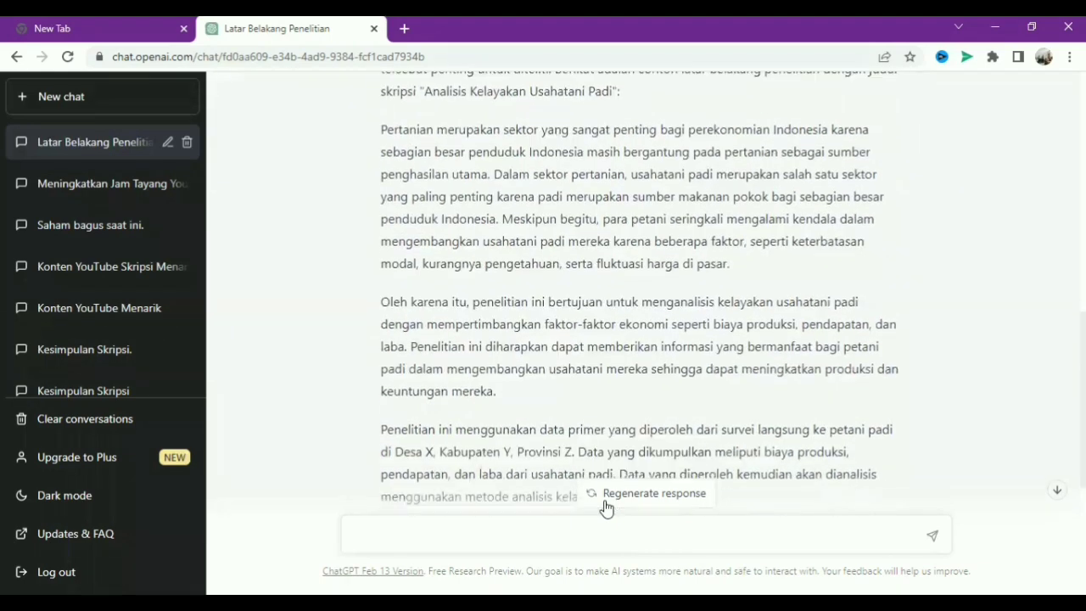